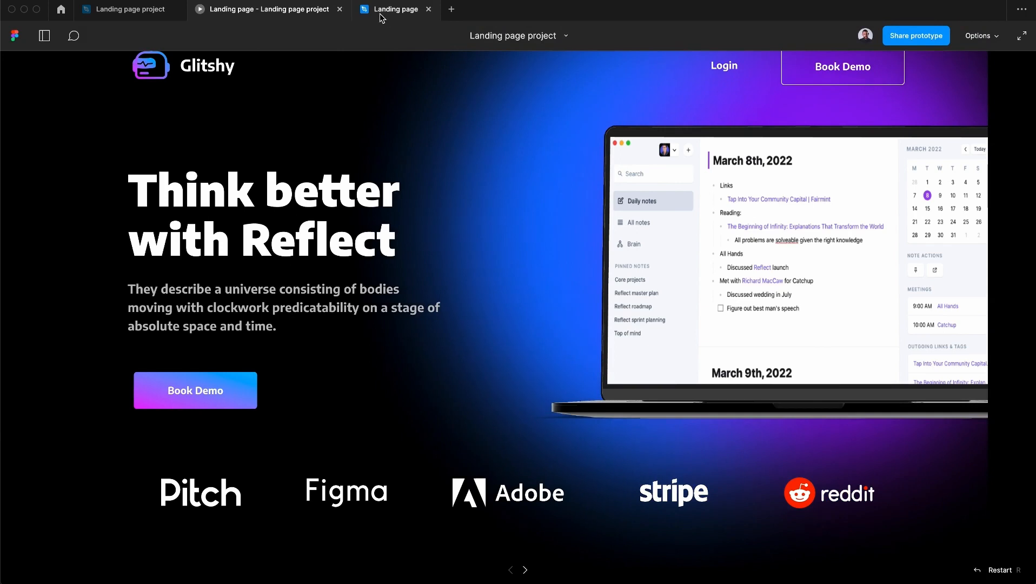
- Switch to the Landing page file, show its layers, and draw an ellipse about 860 × 875 below the Mobile navbar component
{"action": "left_click", "coordinate": [382, 18]}
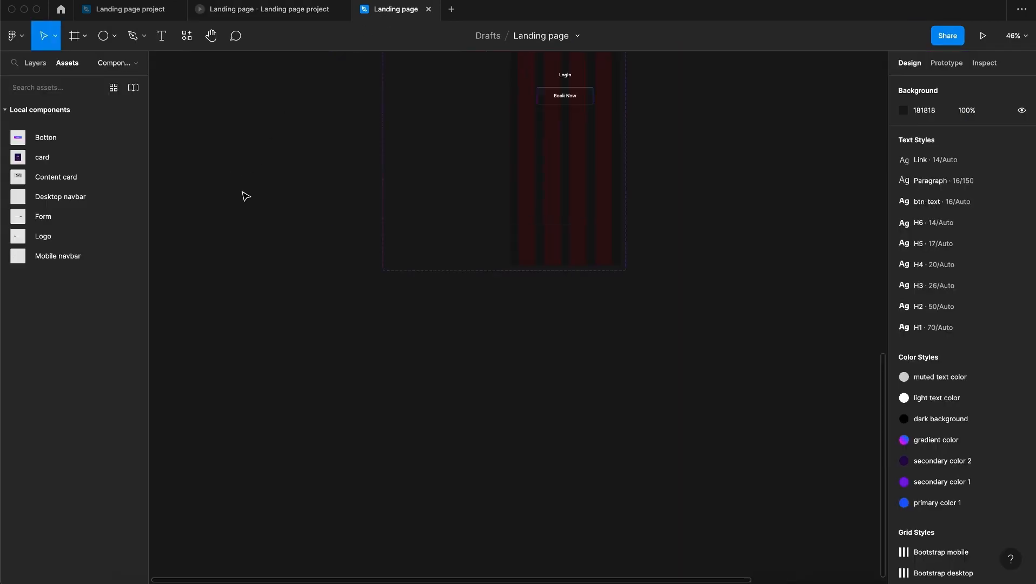
{"action": "left_click", "coordinate": [35, 62]}
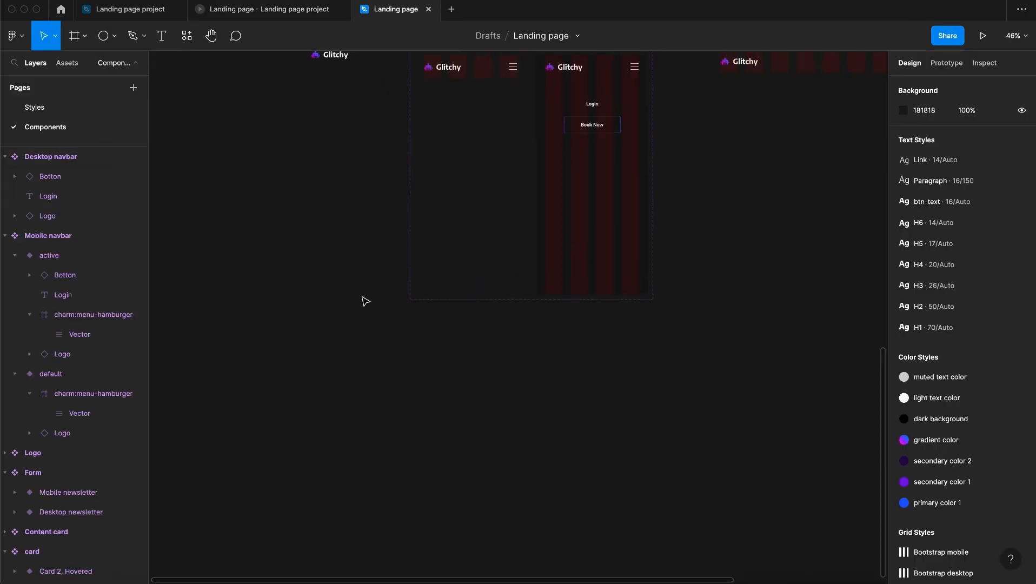
{"action": "scroll", "coordinate": [373, 313], "scroll_direction": "up", "scroll_amount": 2}
{"action": "scroll", "coordinate": [373, 313], "scroll_direction": "left", "scroll_amount": 2}
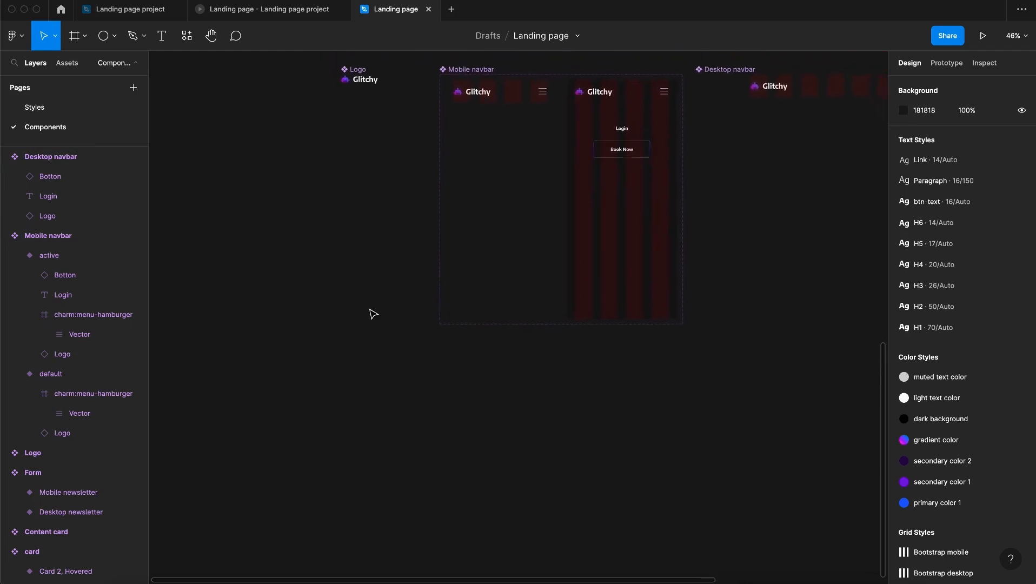
{"action": "scroll", "coordinate": [373, 314], "scroll_direction": "down", "scroll_amount": 4}
{"action": "scroll", "coordinate": [373, 313], "scroll_direction": "right", "scroll_amount": 2}
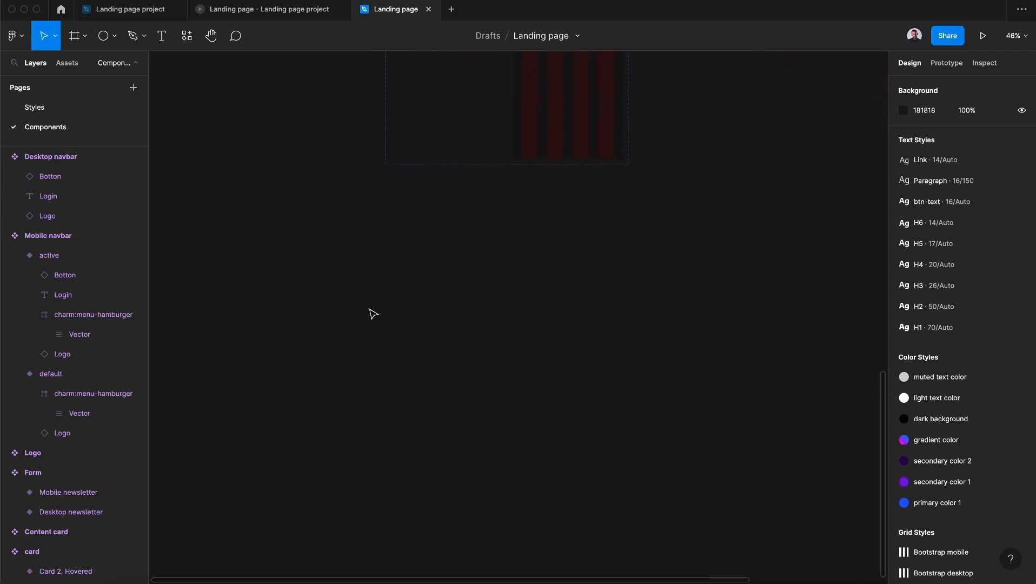
{"action": "key", "text": "o"}
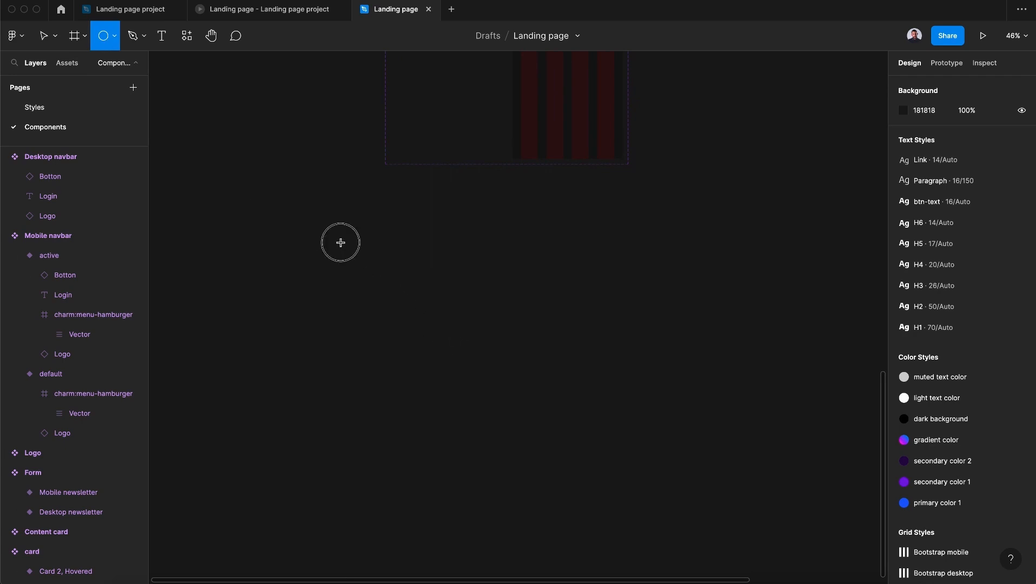
{"action": "left_click_drag", "start_coordinate": [340, 243], "coordinate": [584, 491]}
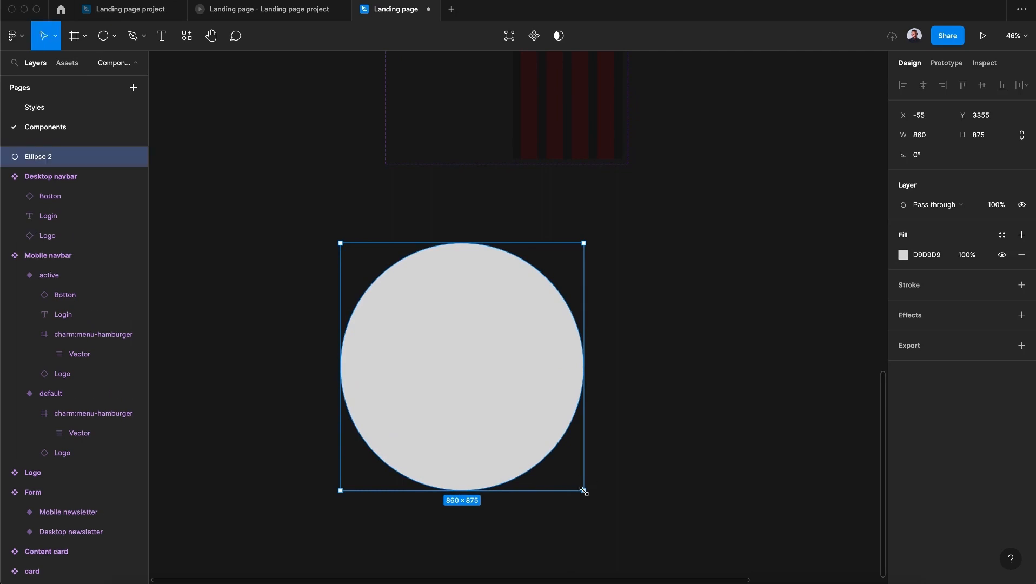
- Set the ellipse's width and height to 900 each to make it a perfect circle
{"action": "left_click", "coordinate": [928, 136]}
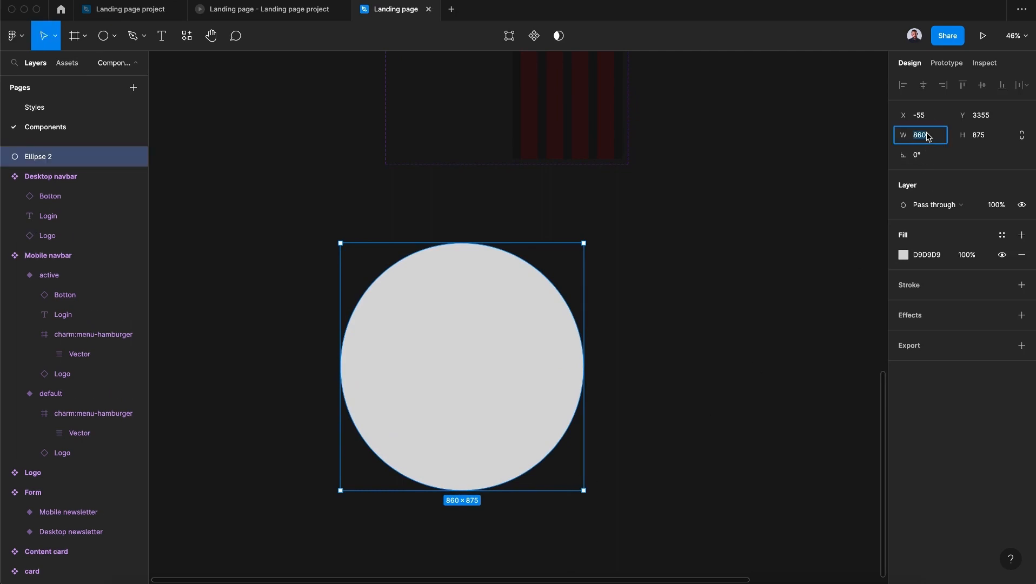
{"action": "type", "text": "900"}
{"action": "key", "text": "Return"}
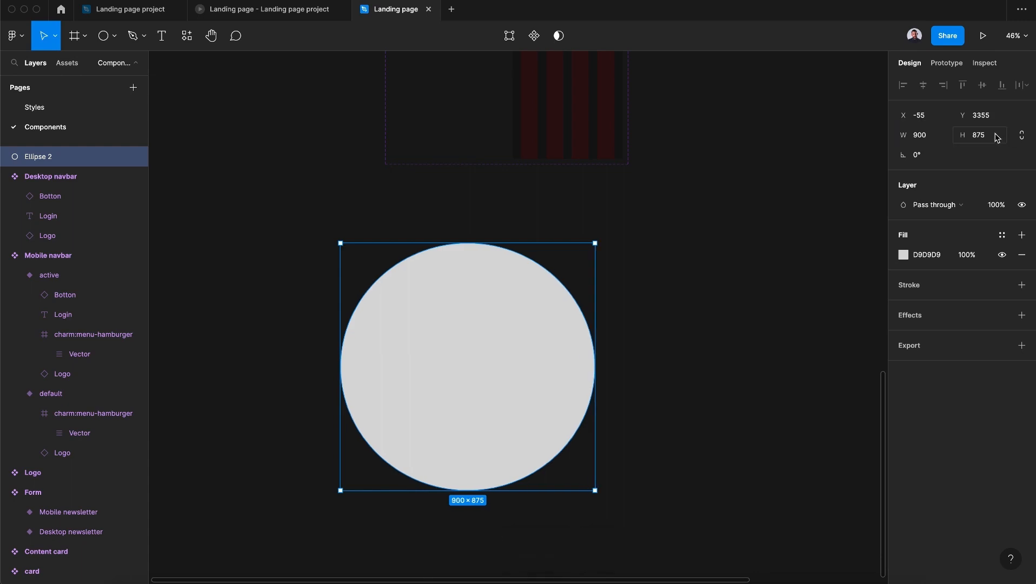
{"action": "left_click", "coordinate": [998, 137]}
{"action": "type", "text": "900"}
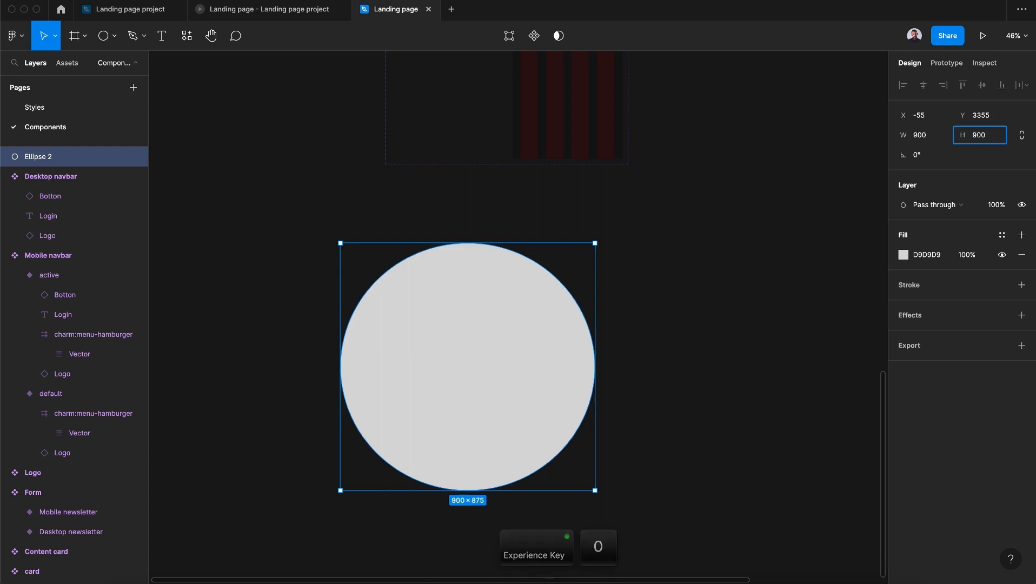
{"action": "key", "text": "Return"}
- Duplicate the circle and move the copy horizontally to X 395 so it overlaps the right half of the original
{"action": "scroll", "coordinate": [620, 411], "scroll_direction": "down", "scroll_amount": 4}
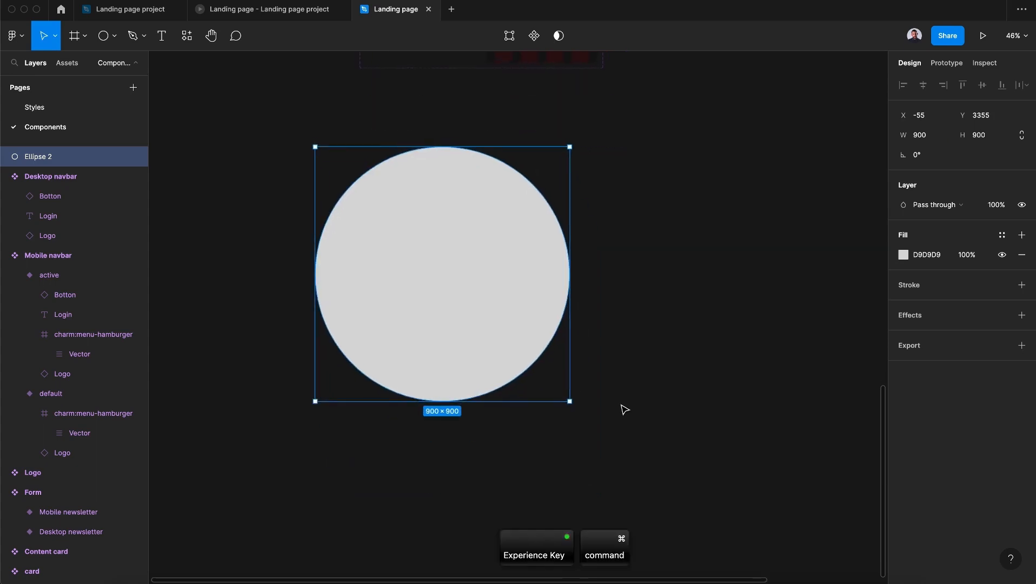
{"action": "key", "text": "super+c"}
{"action": "key", "text": "super+v"}
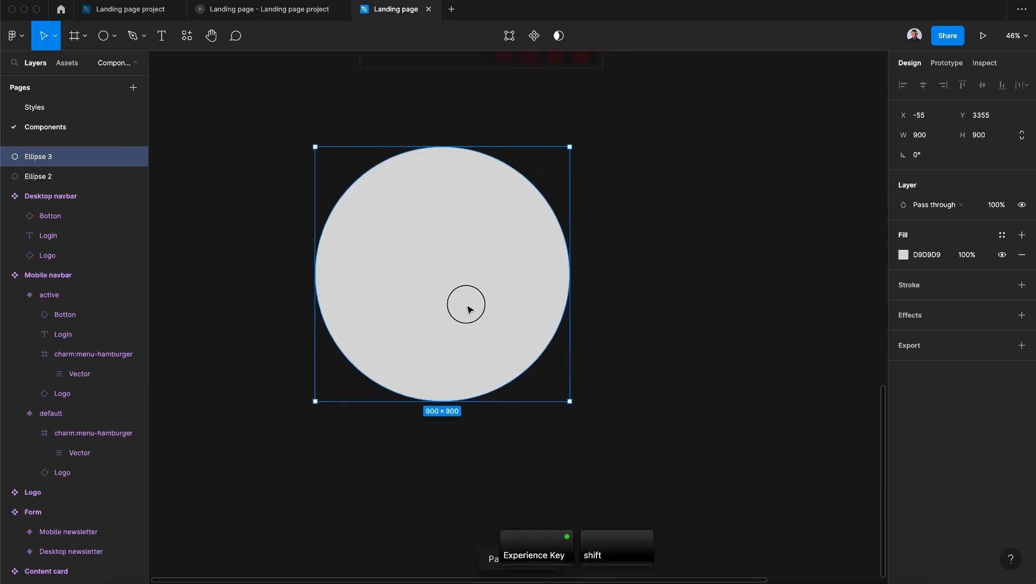
{"action": "left_click_drag", "start_coordinate": [465, 303], "coordinate": [596, 324]}
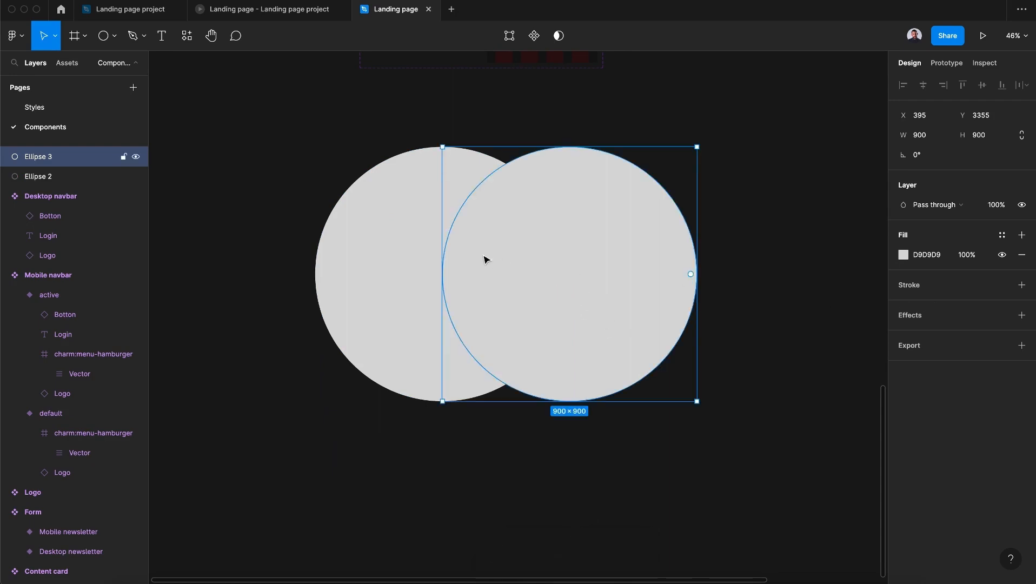
- Fill the original circle with the primary color 1 style and the overlapping copy with secondary color 1
{"action": "left_click", "coordinate": [354, 241]}
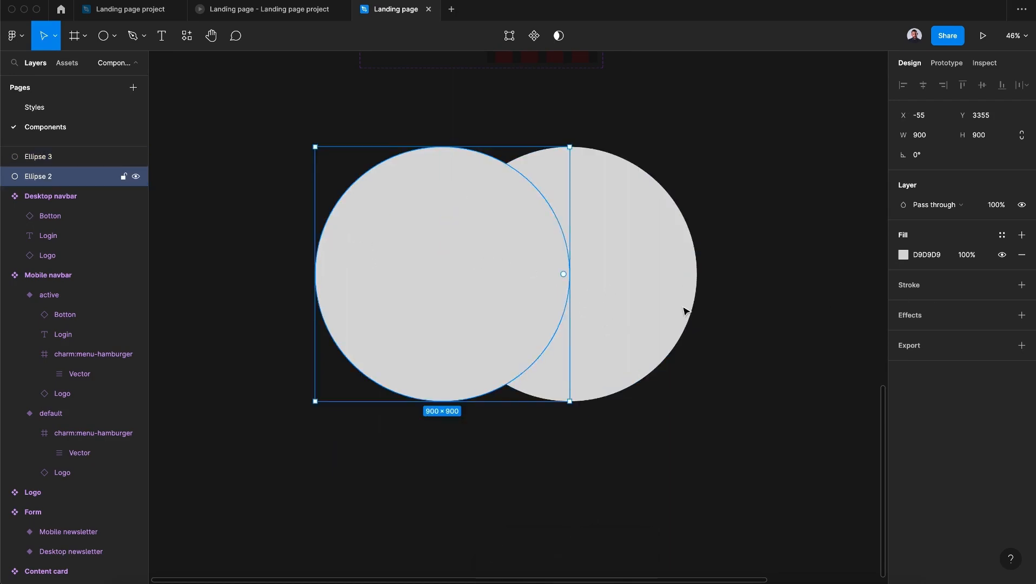
{"action": "left_click", "coordinate": [1000, 242]}
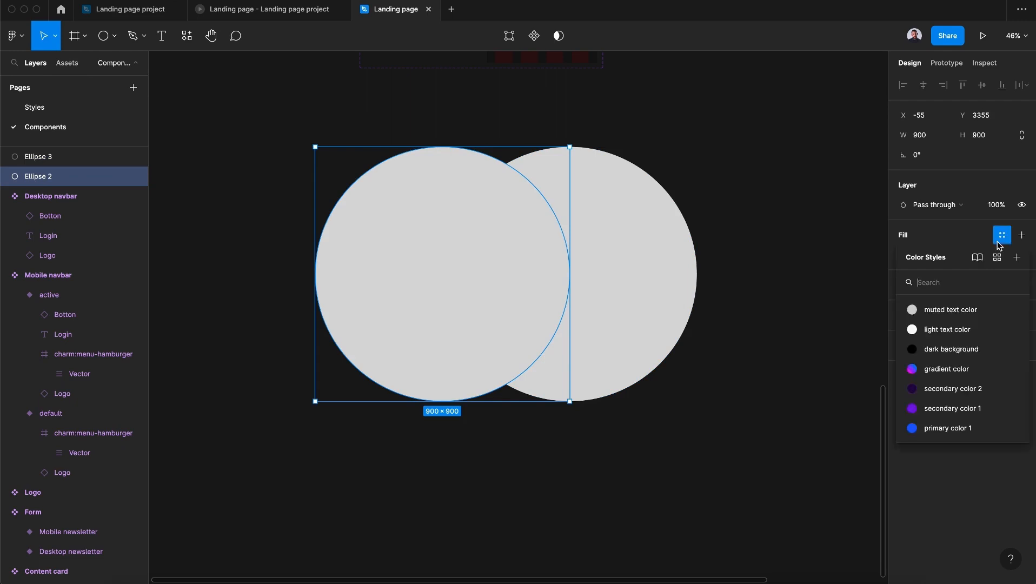
{"action": "left_click", "coordinate": [944, 430]}
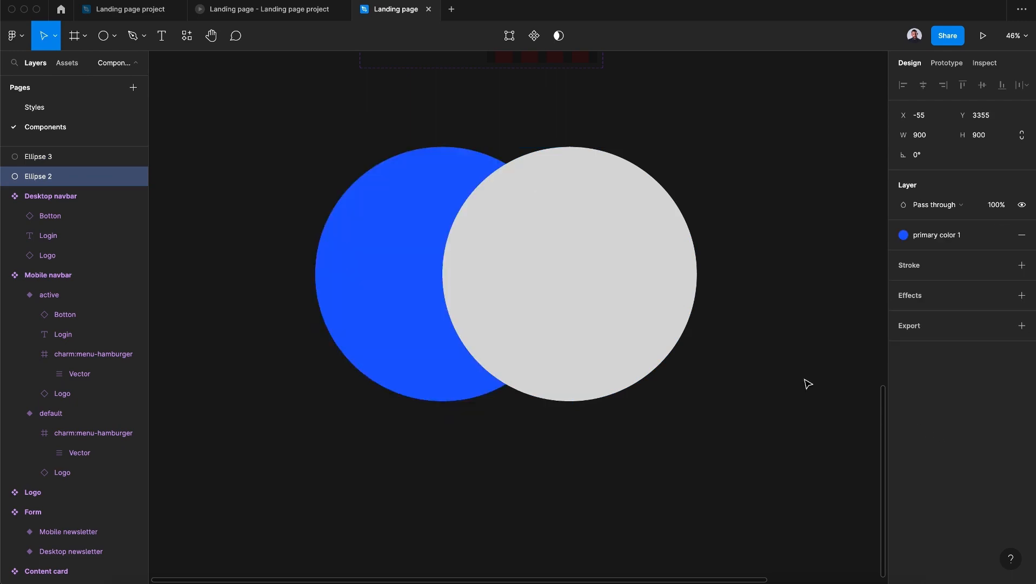
{"action": "left_click", "coordinate": [670, 308]}
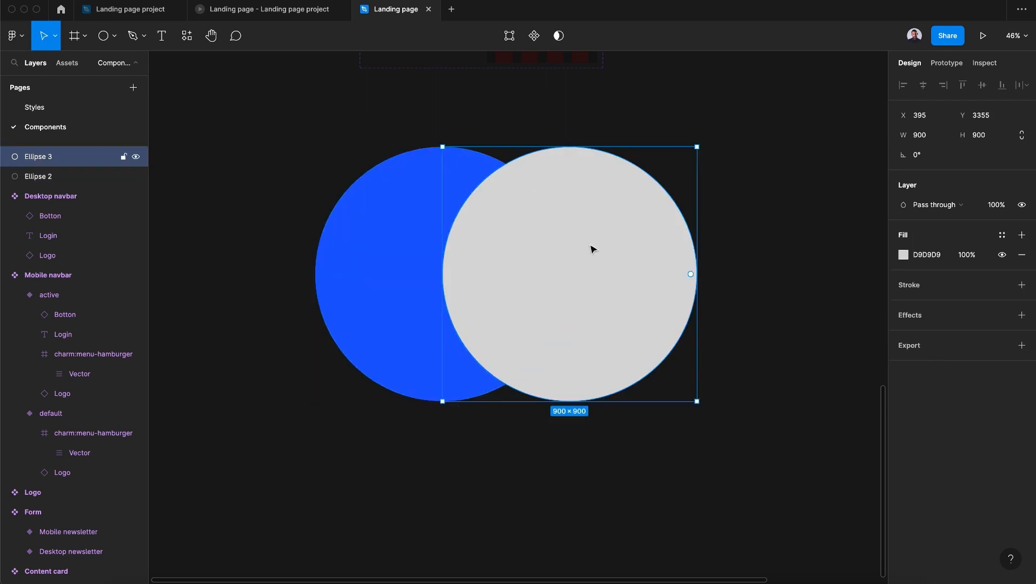
{"action": "left_click", "coordinate": [1002, 235]}
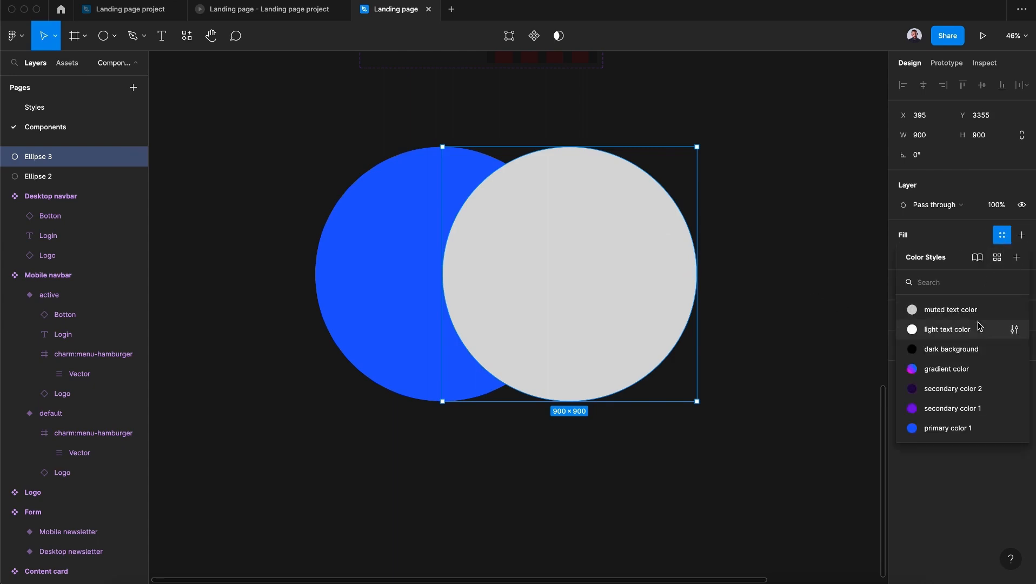
{"action": "left_click", "coordinate": [953, 409]}
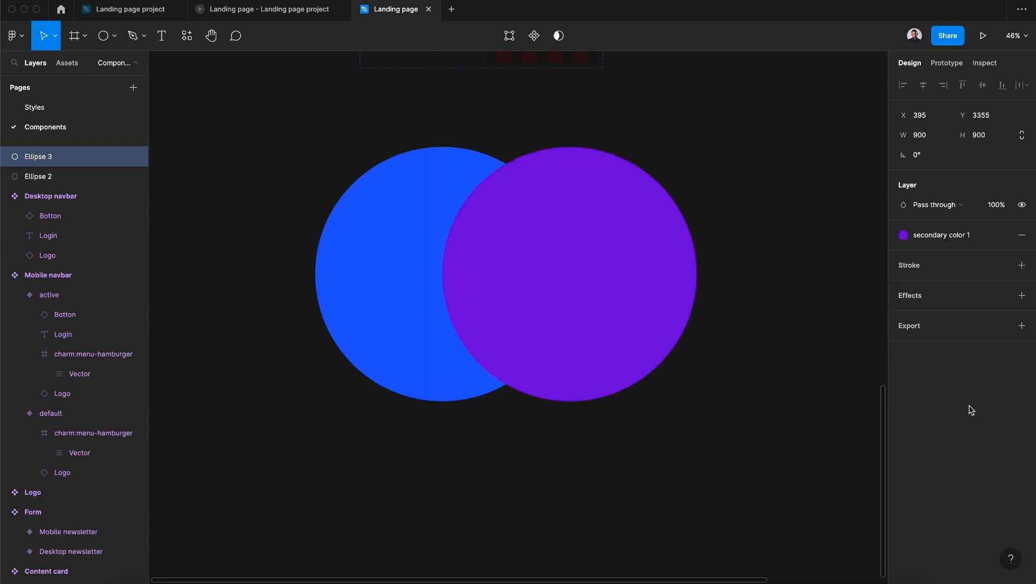
- Apply a layer blur of 200 to both circles together
{"action": "left_click", "coordinate": [362, 315], "text": "shift"}
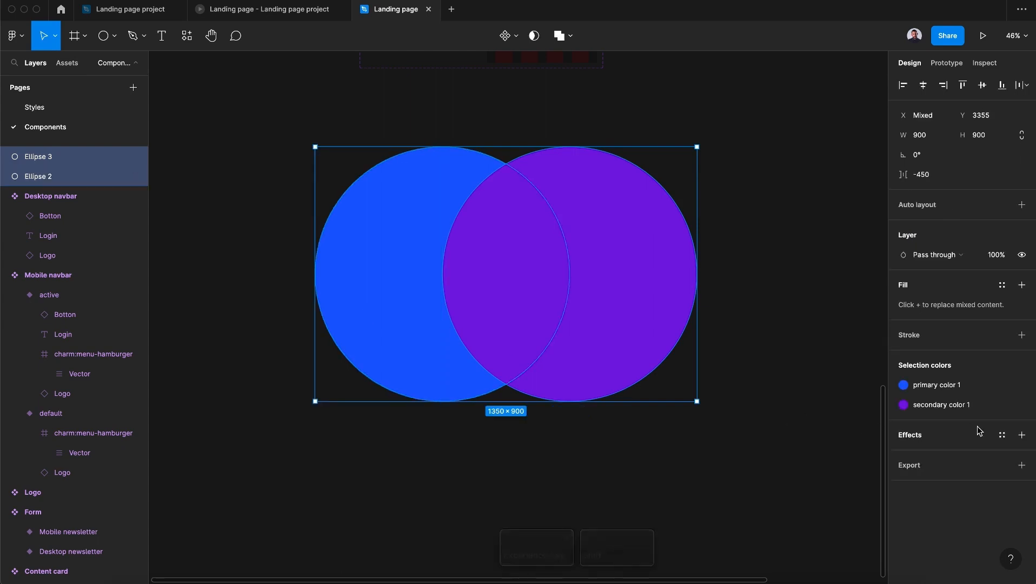
{"action": "left_click", "coordinate": [1021, 436]}
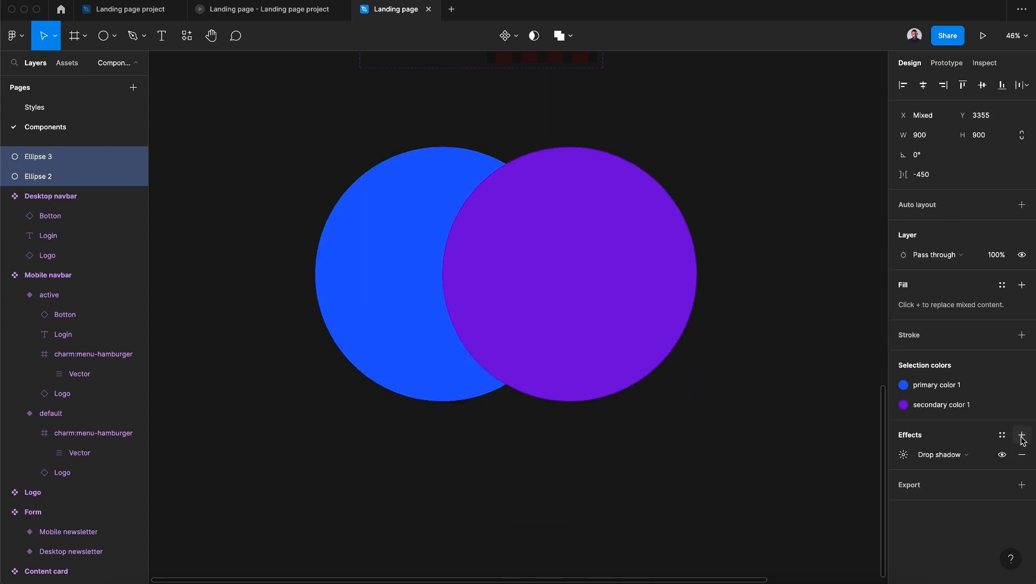
{"action": "left_click", "coordinate": [968, 454]}
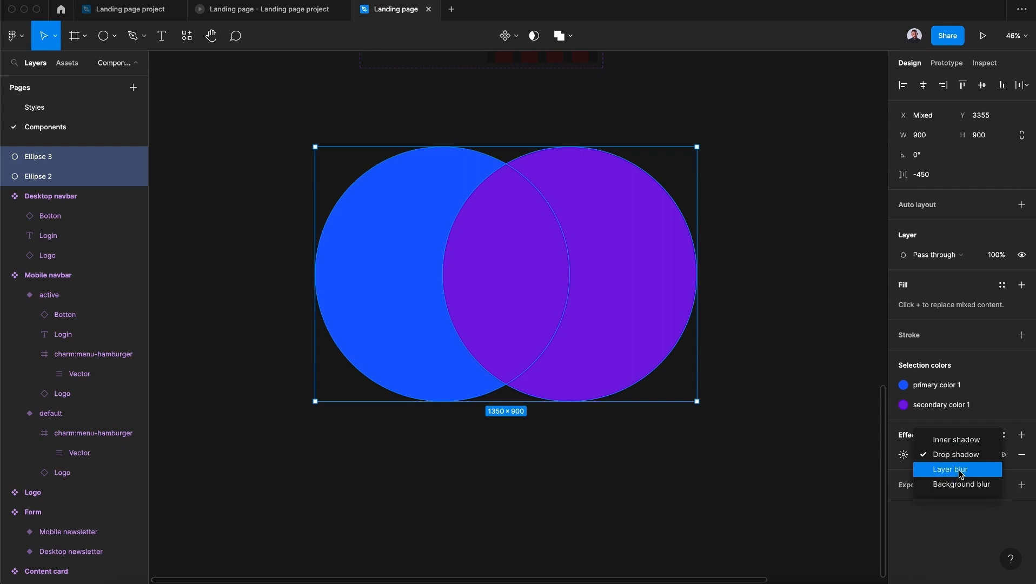
{"action": "left_click", "coordinate": [961, 469]}
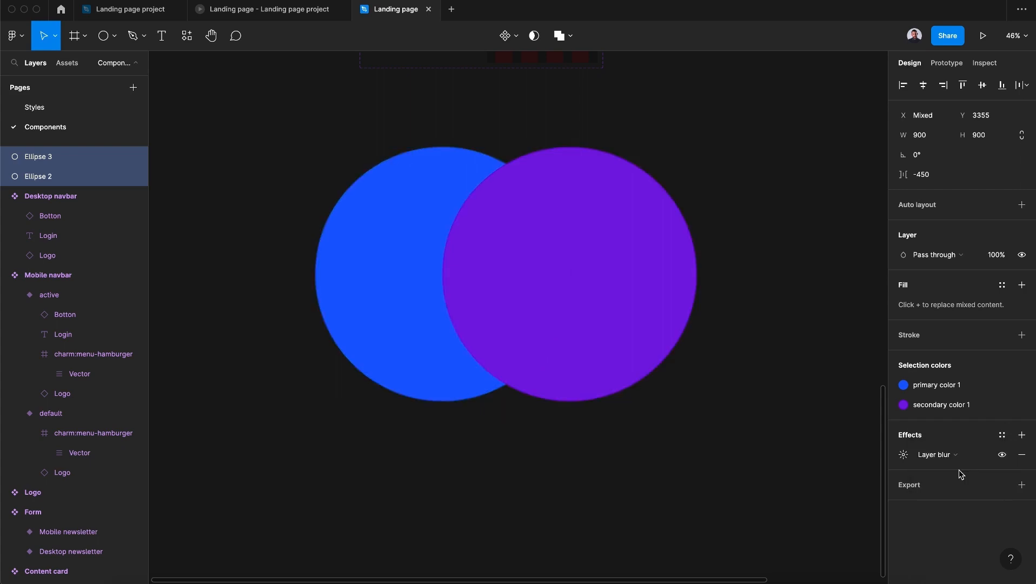
{"action": "left_click", "coordinate": [904, 455]}
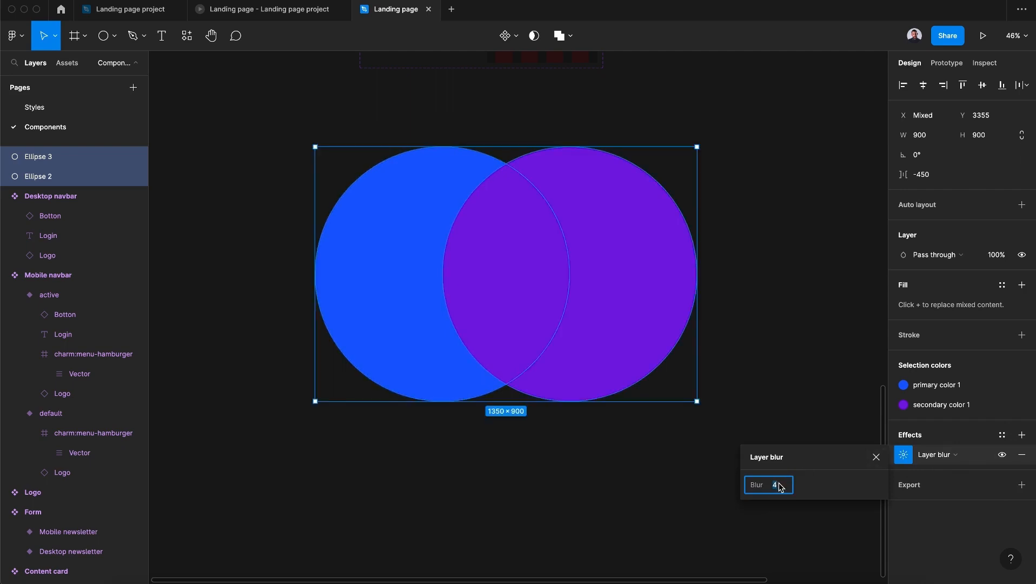
{"action": "type", "text": "200"}
{"action": "key", "text": "Return"}
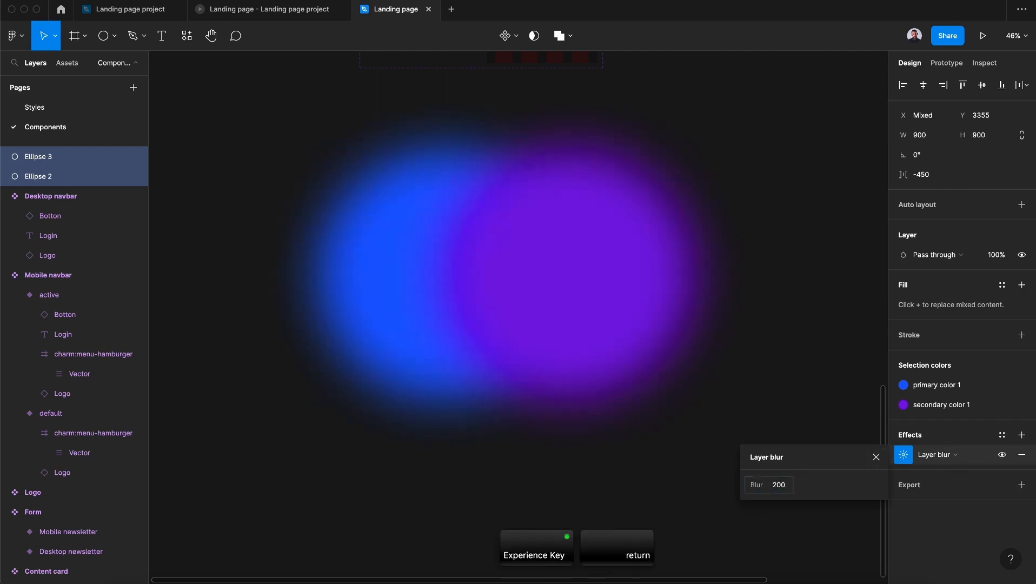
{"action": "left_click", "coordinate": [764, 373]}
- Group the two blurred circles and rename the group State 1
{"action": "scroll", "coordinate": [765, 373], "scroll_direction": "down", "scroll_amount": 3, "text": "ctrl"}
{"action": "scroll", "coordinate": [765, 372], "scroll_direction": "down", "scroll_amount": 4, "text": "ctrl"}
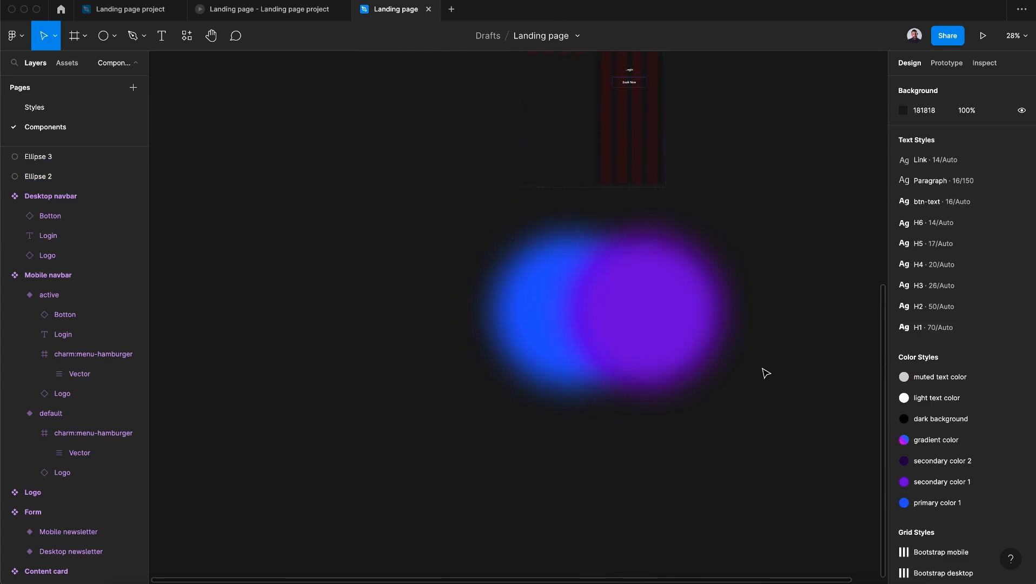
{"action": "left_click_drag", "start_coordinate": [417, 364], "coordinate": [561, 253]}
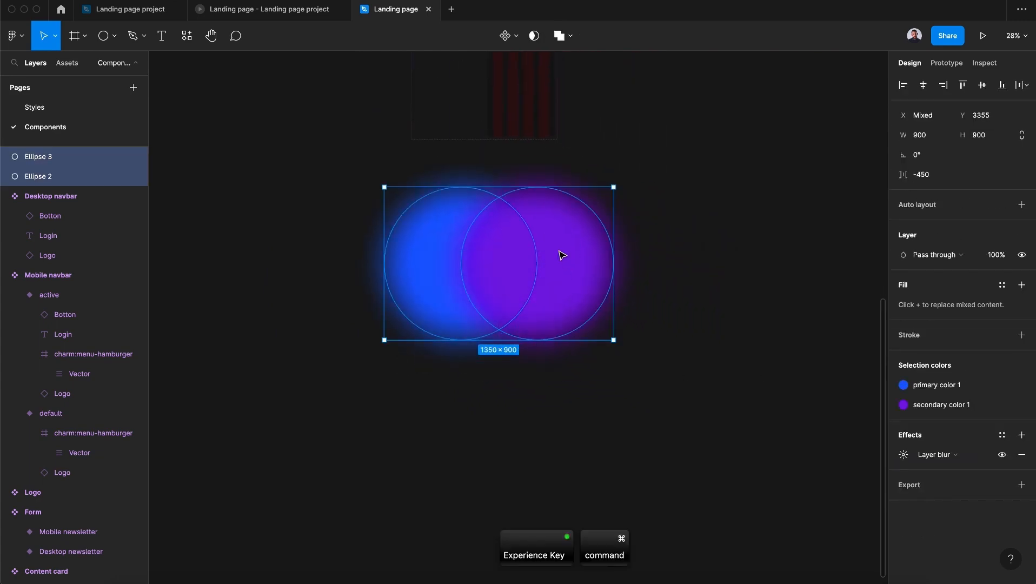
{"action": "key", "text": "super+g"}
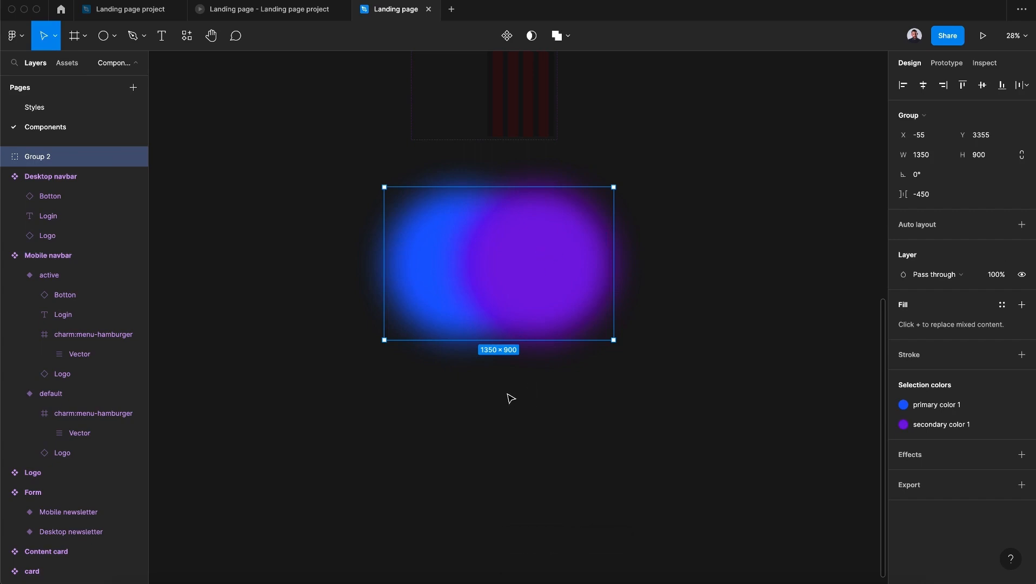
{"action": "scroll", "coordinate": [509, 398], "scroll_direction": "right", "scroll_amount": 4}
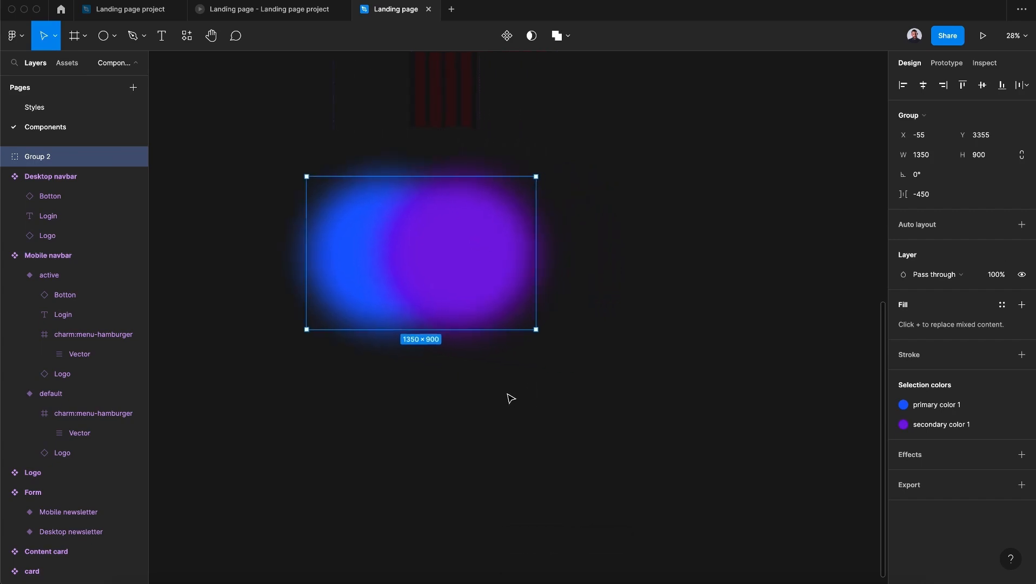
{"action": "double_click", "coordinate": [37, 160]}
{"action": "type", "text": "Sate 1"}
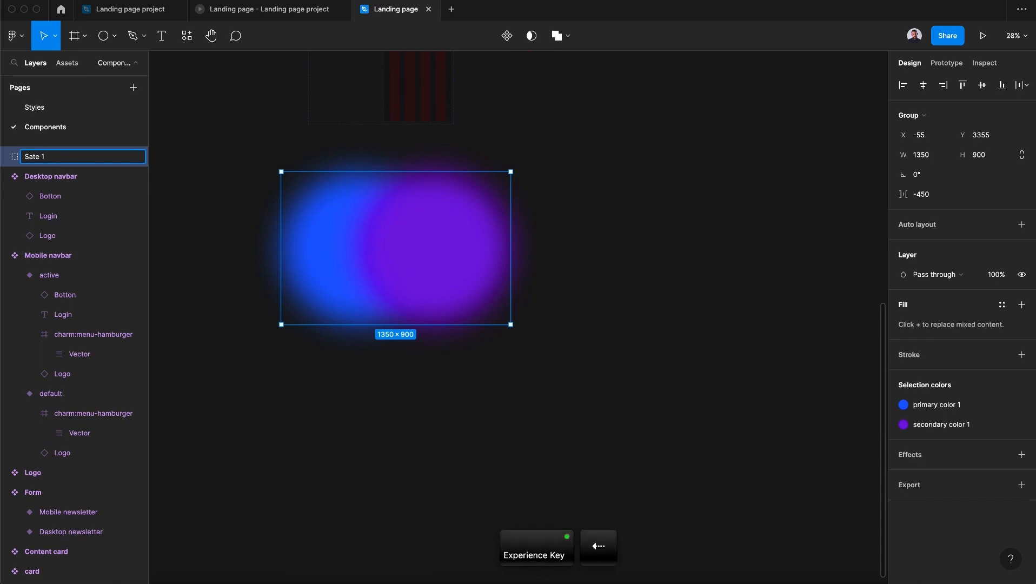
{"action": "type", "text": "t"}
{"action": "key", "text": "Return"}
- Duplicate the State 1 group and move the copy horizontally to its right, at about X 1812
{"action": "key", "text": "super+c"}
{"action": "key", "text": "super+v"}
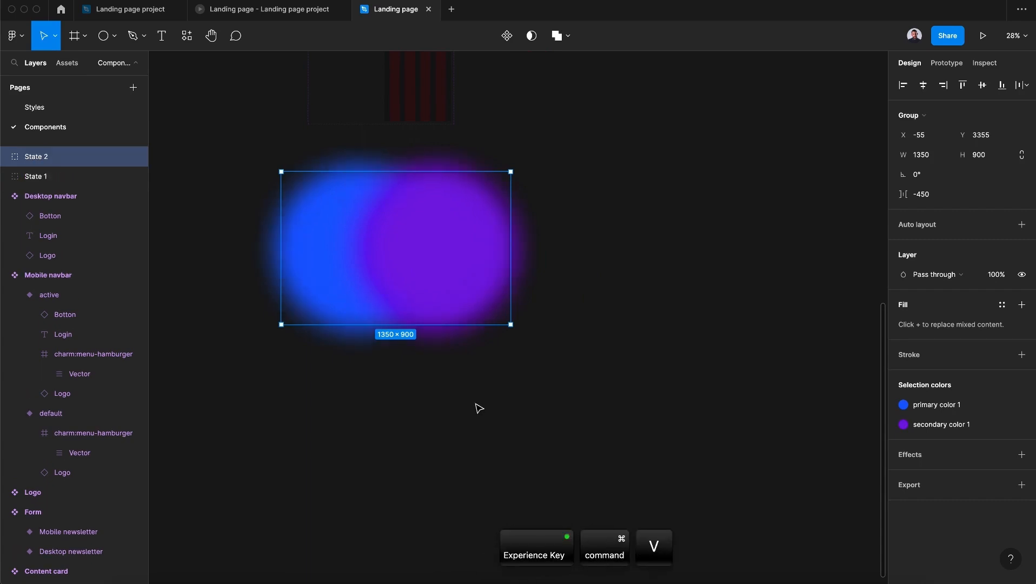
{"action": "left_click_drag", "start_coordinate": [419, 273], "coordinate": [736, 291]}
{"action": "scroll", "coordinate": [734, 290], "scroll_direction": "right", "scroll_amount": 3}
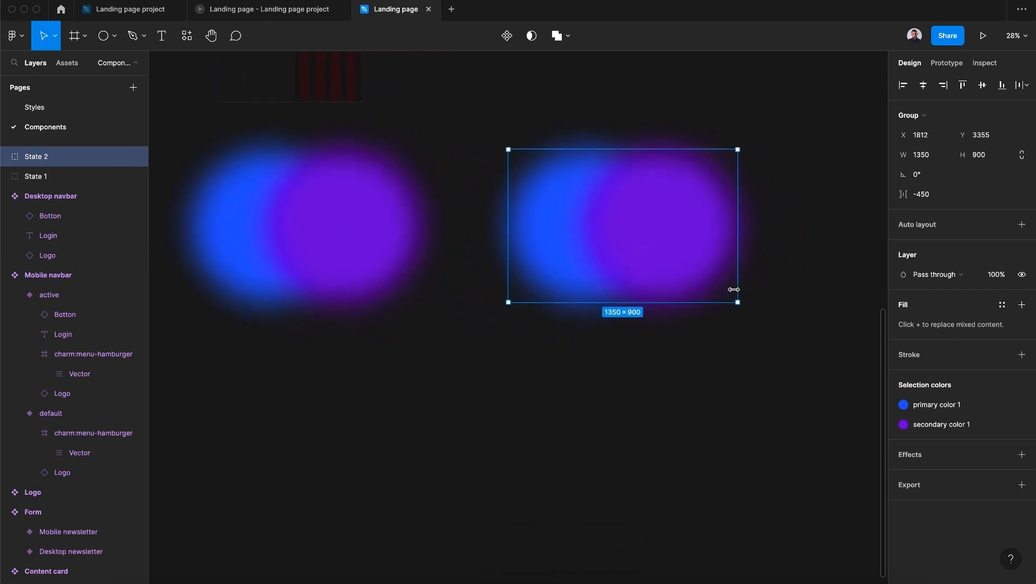
- Swap the circles in the State 2 group, moving the blue one to the right and the purple one to the left
{"action": "scroll", "coordinate": [734, 290], "scroll_direction": "right", "scroll_amount": 2}
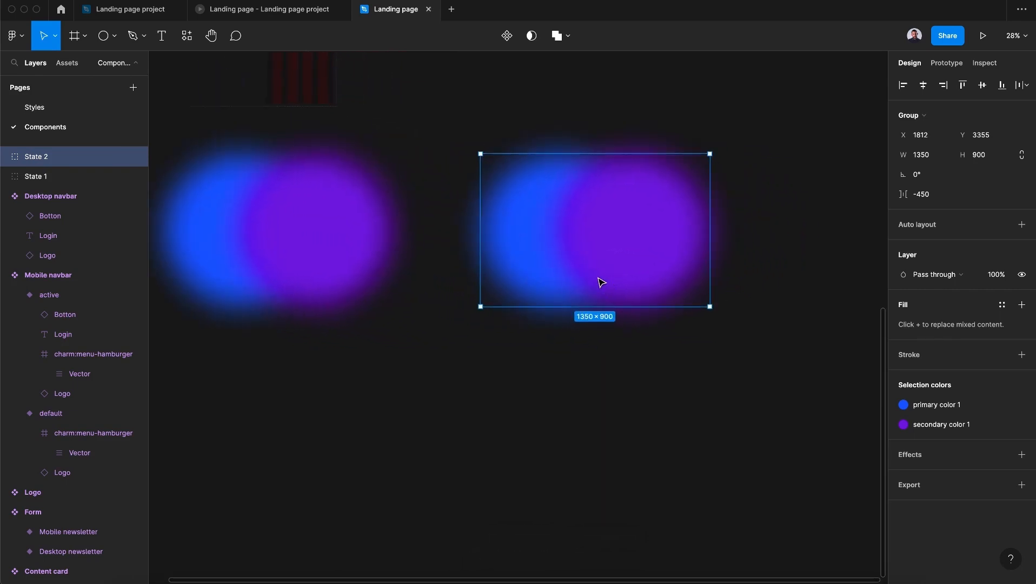
{"action": "left_click", "coordinate": [585, 370]}
{"action": "left_click", "coordinate": [539, 229]}
{"action": "left_click", "coordinate": [532, 232]}
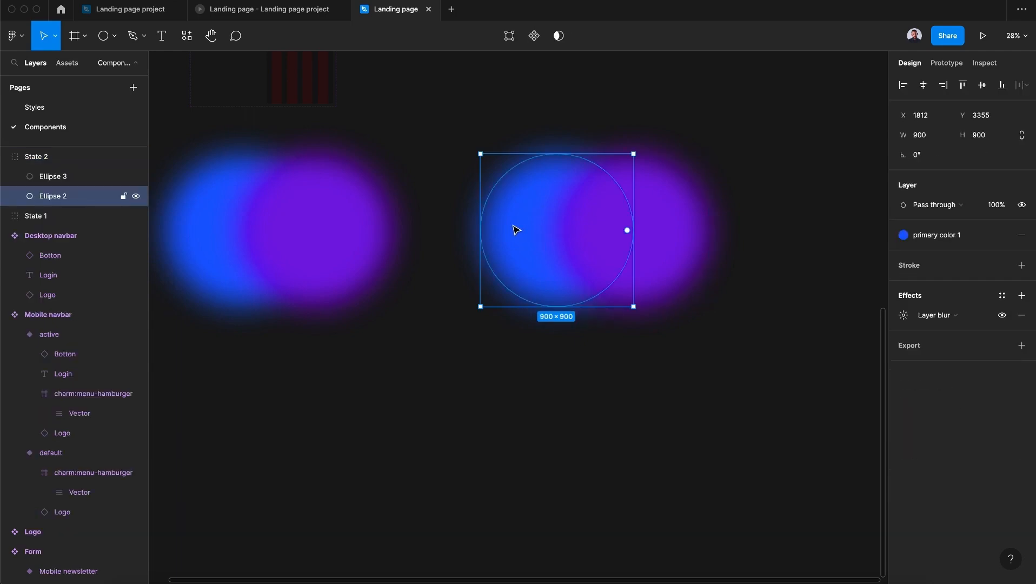
{"action": "left_click_drag", "start_coordinate": [513, 229], "coordinate": [671, 233]}
{"action": "left_click_drag", "start_coordinate": [644, 235], "coordinate": [594, 236]}
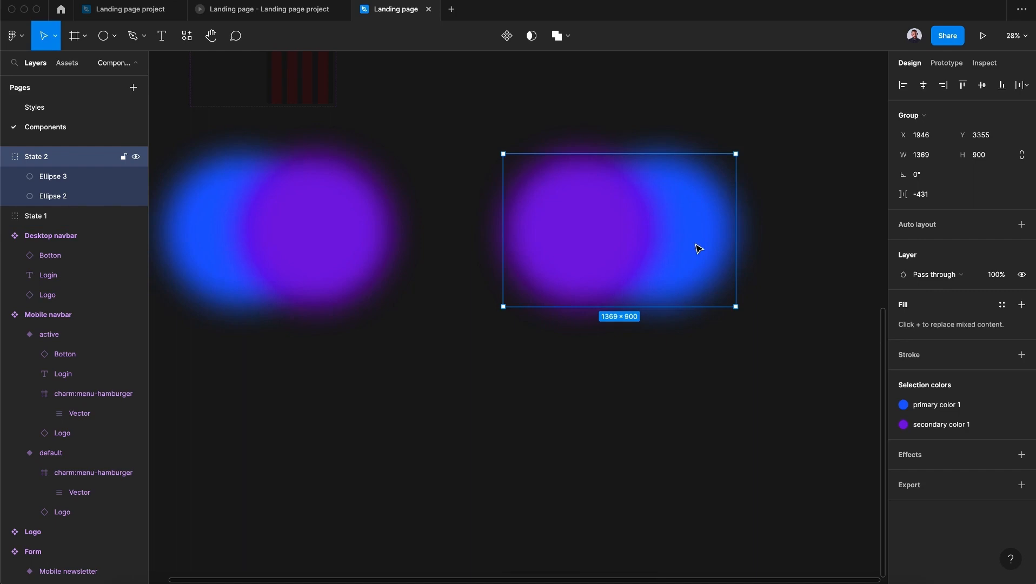
{"action": "left_click", "coordinate": [612, 383]}
- Duplicate the State 2 group and place the copy to its right in the same row, at about X 3897
{"action": "left_click", "coordinate": [621, 231]}
{"action": "key", "text": "super+c"}
{"action": "key", "text": "super+v"}
{"action": "scroll", "coordinate": [752, 208], "scroll_direction": "right", "scroll_amount": 5}
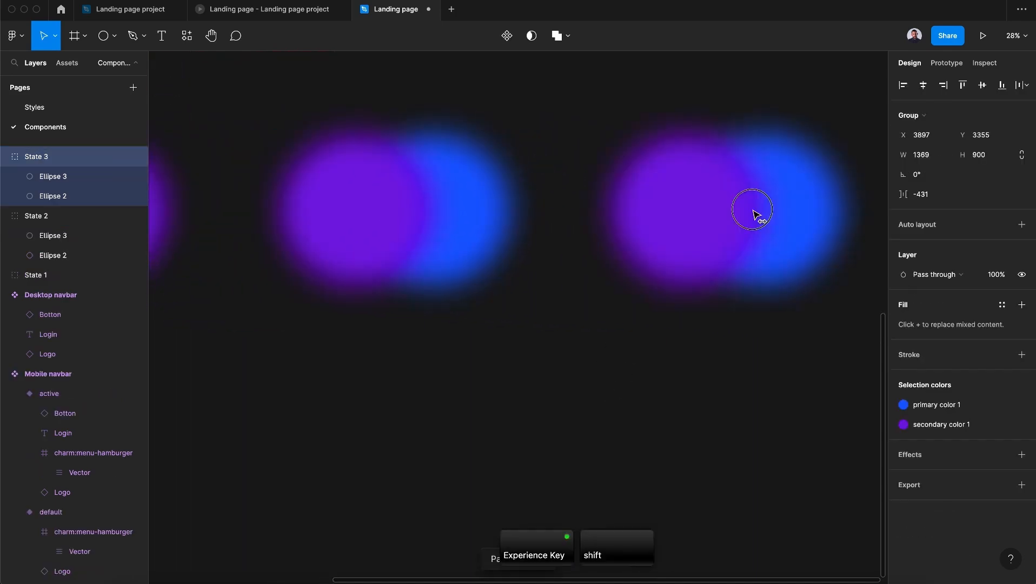
- Move the purple circle in State 3 higher than the blue one, then reposition the State 3 group at about X 3966, Y 3246
{"action": "double_click", "coordinate": [604, 230]}
{"action": "left_click_drag", "start_coordinate": [630, 239], "coordinate": [619, 207]}
{"action": "left_click", "coordinate": [618, 422]}
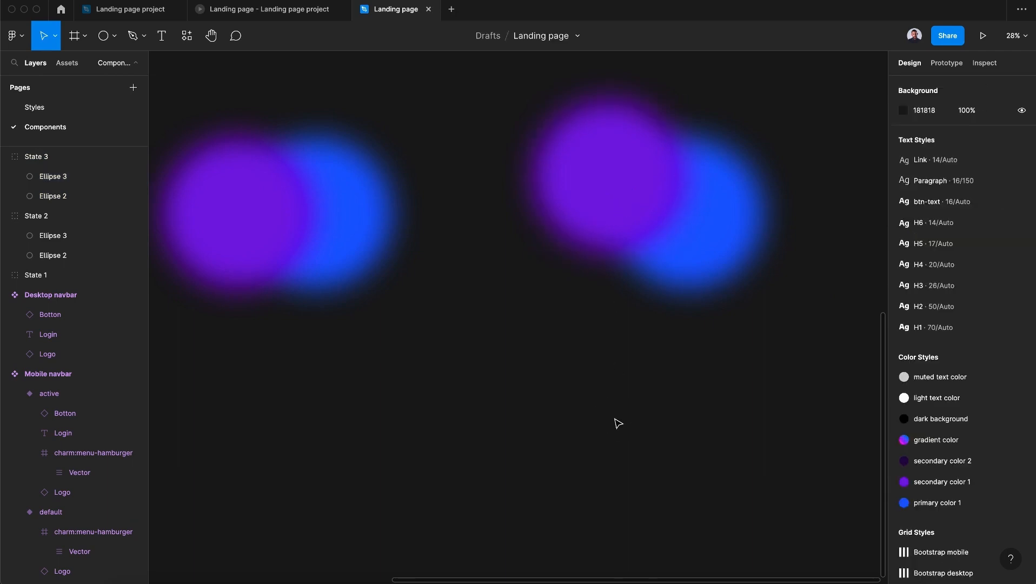
{"action": "scroll", "coordinate": [618, 424], "scroll_direction": "down", "scroll_amount": 3}
{"action": "scroll", "coordinate": [618, 423], "scroll_direction": "down", "scroll_amount": 3}
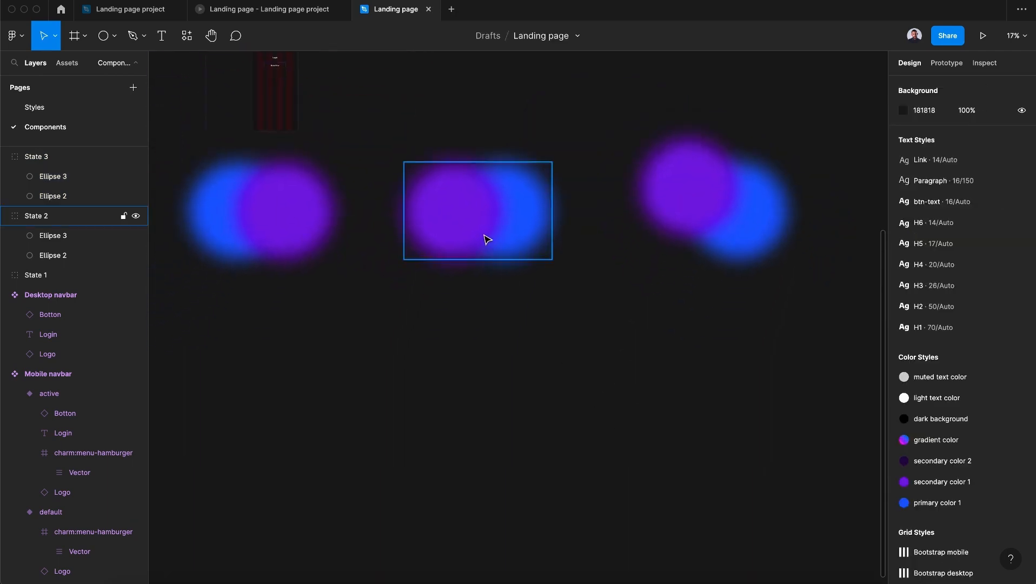
{"action": "left_click_drag", "start_coordinate": [697, 233], "coordinate": [696, 236]}
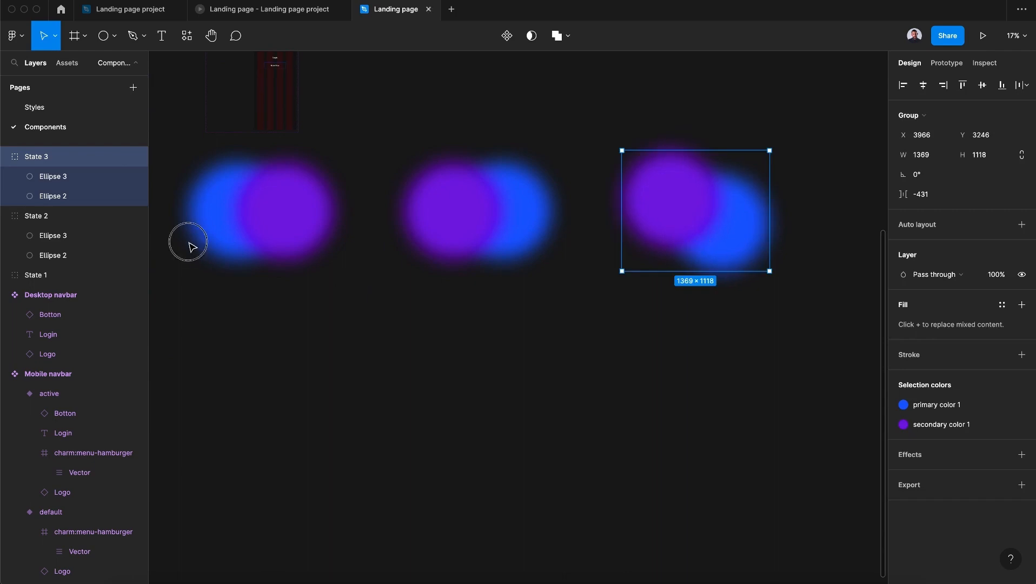
- Combine the State 1, State 2 and State 3 groups into one component set
{"action": "left_click", "coordinate": [188, 242]}
{"action": "left_click", "coordinate": [255, 226]}
{"action": "left_click", "coordinate": [478, 236], "text": "shift"}
{"action": "left_click", "coordinate": [724, 245], "text": "shift"}
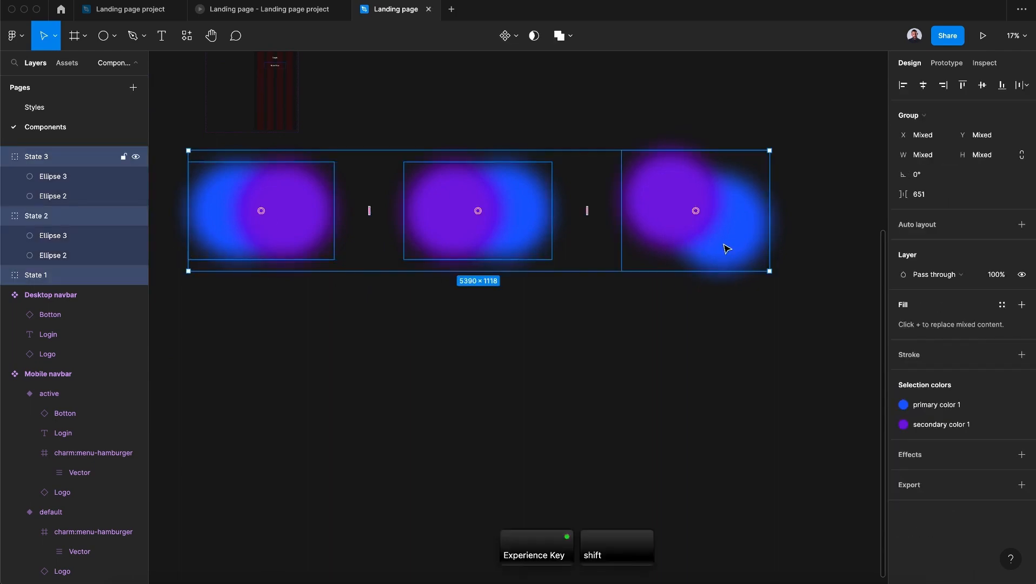
{"action": "scroll", "coordinate": [576, 366], "scroll_direction": "left", "scroll_amount": 3}
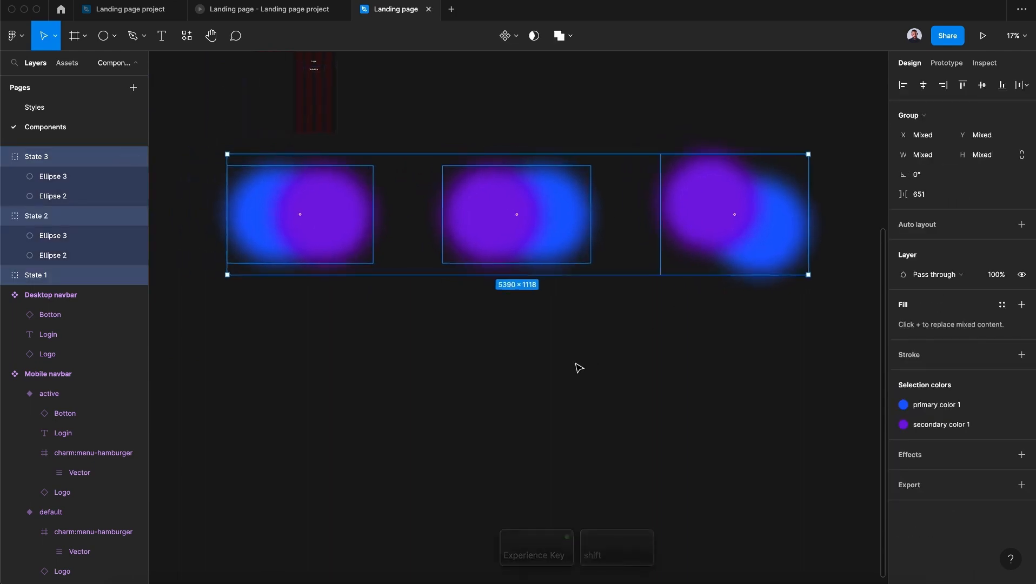
{"action": "left_click", "coordinate": [514, 45]}
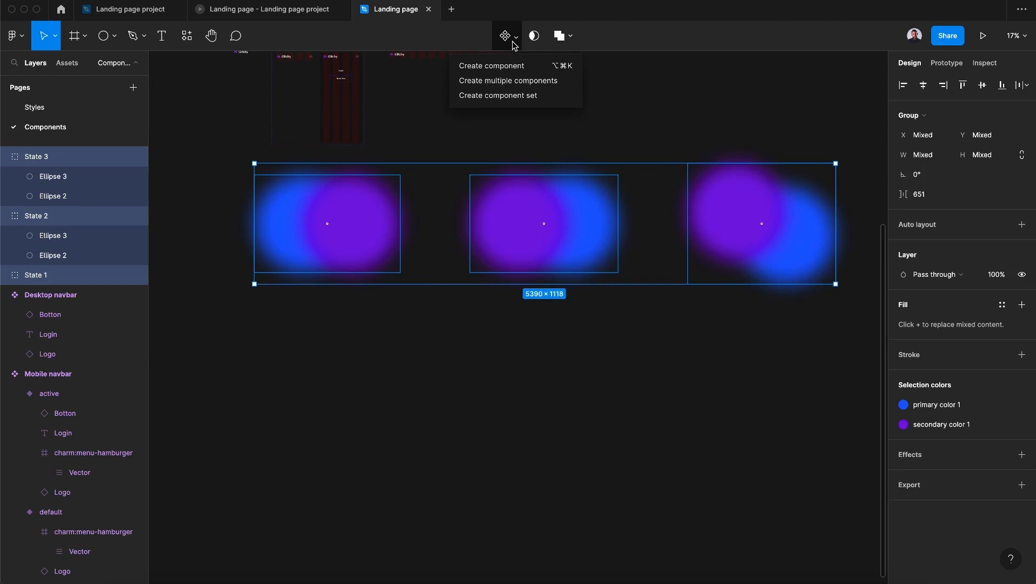
{"action": "left_click", "coordinate": [486, 98]}
- Rename the new component set as Background animation
{"action": "double_click", "coordinate": [46, 163]}
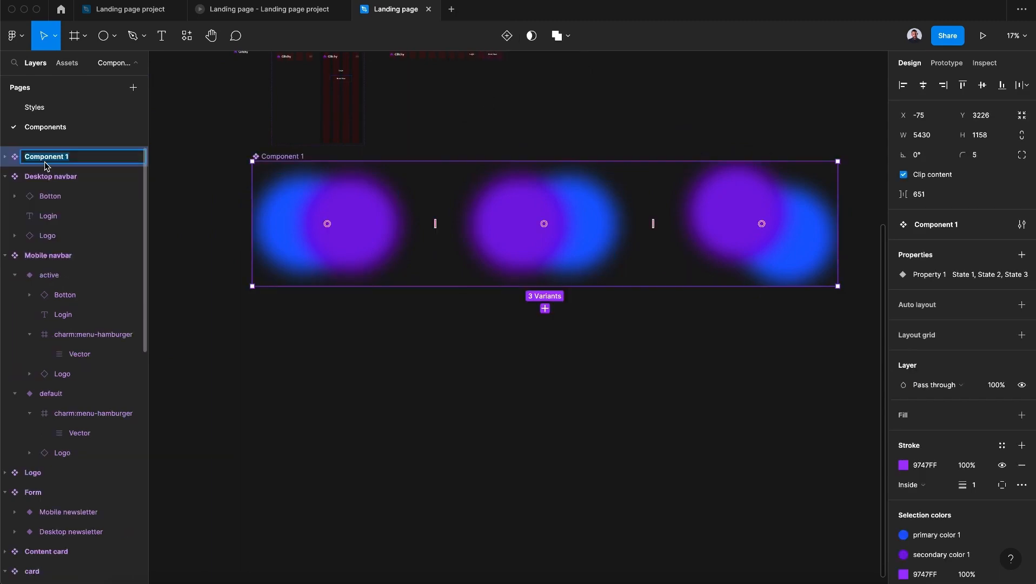
{"action": "type", "text": "Background an"}
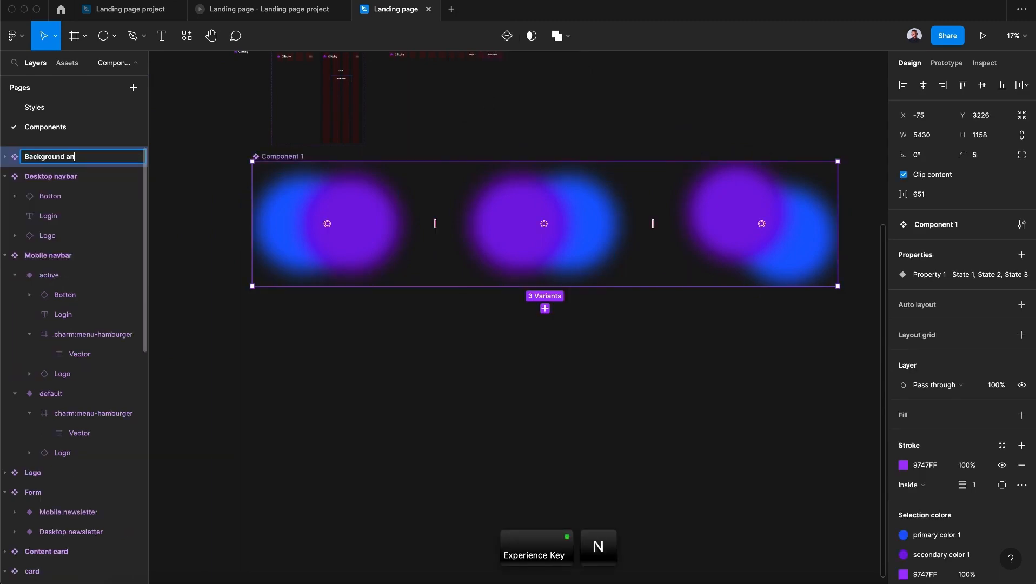
{"action": "type", "text": "imation"}
{"action": "key", "text": "Return"}
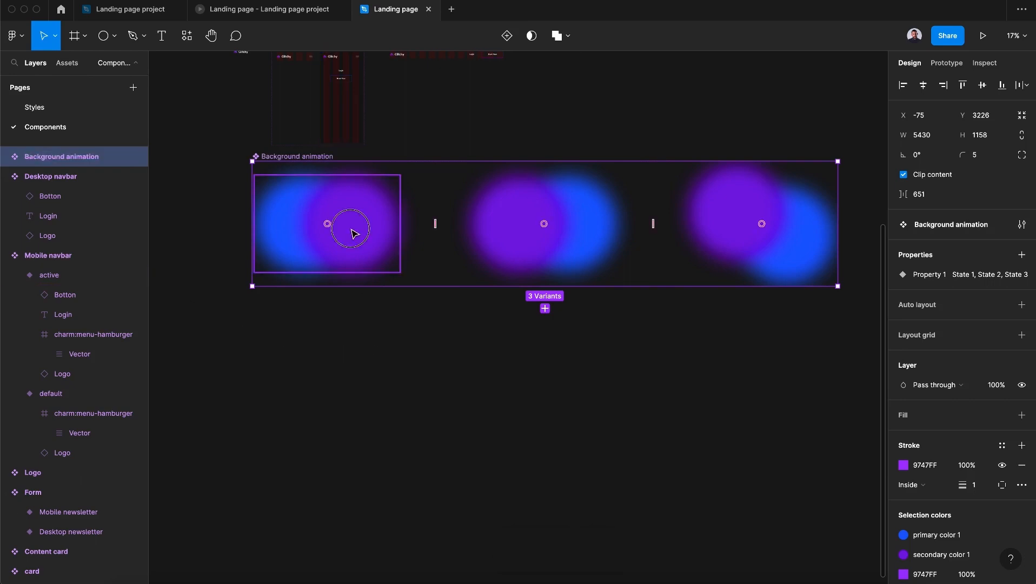
- Add a prototype interaction that changes State 1 to State 2 after a 1 ms delay, using Smart animate
{"action": "left_click", "coordinate": [352, 229]}
{"action": "left_click", "coordinate": [947, 62]}
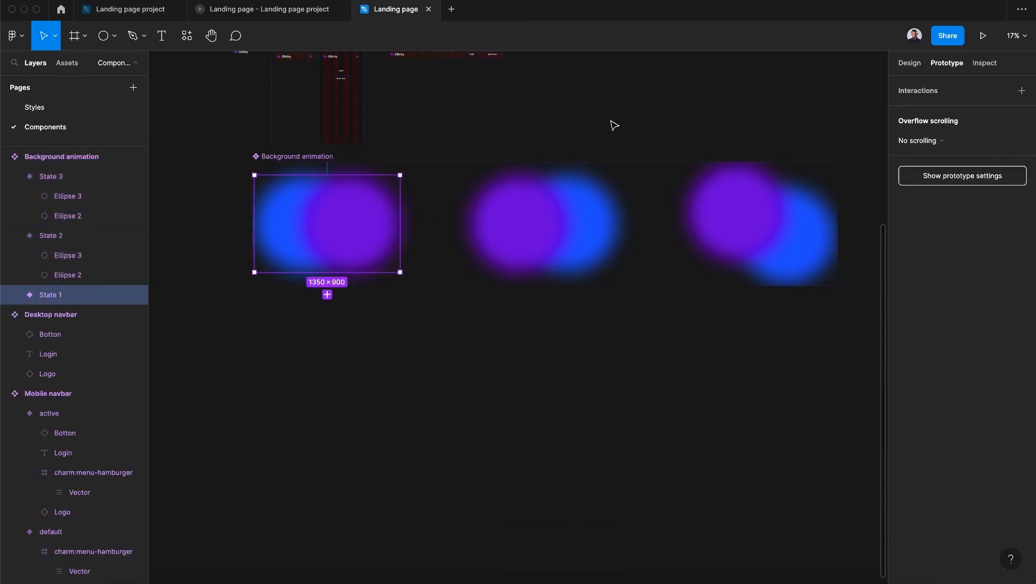
{"action": "left_click_drag", "start_coordinate": [401, 223], "coordinate": [495, 252]}
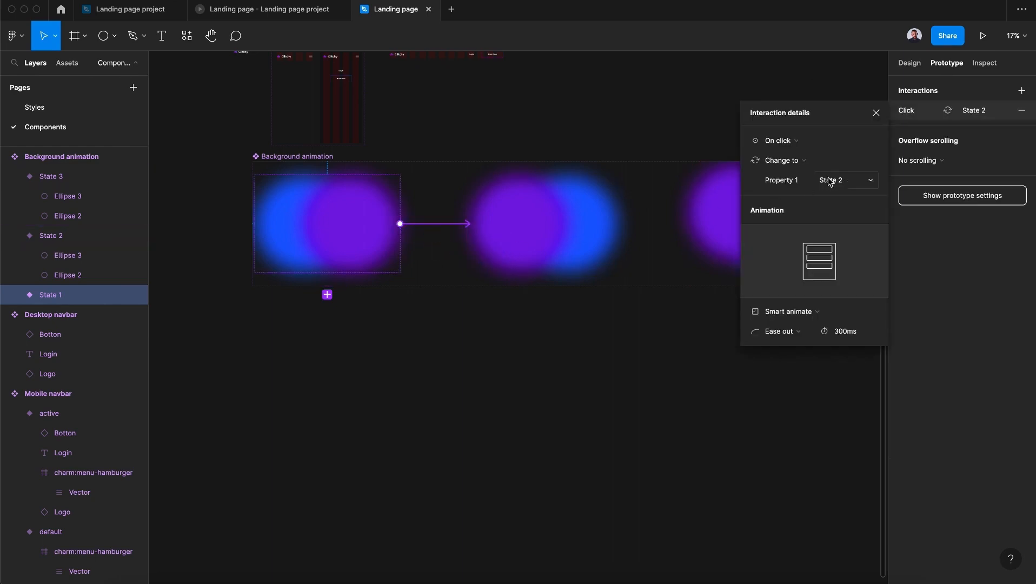
{"action": "left_click", "coordinate": [806, 142]}
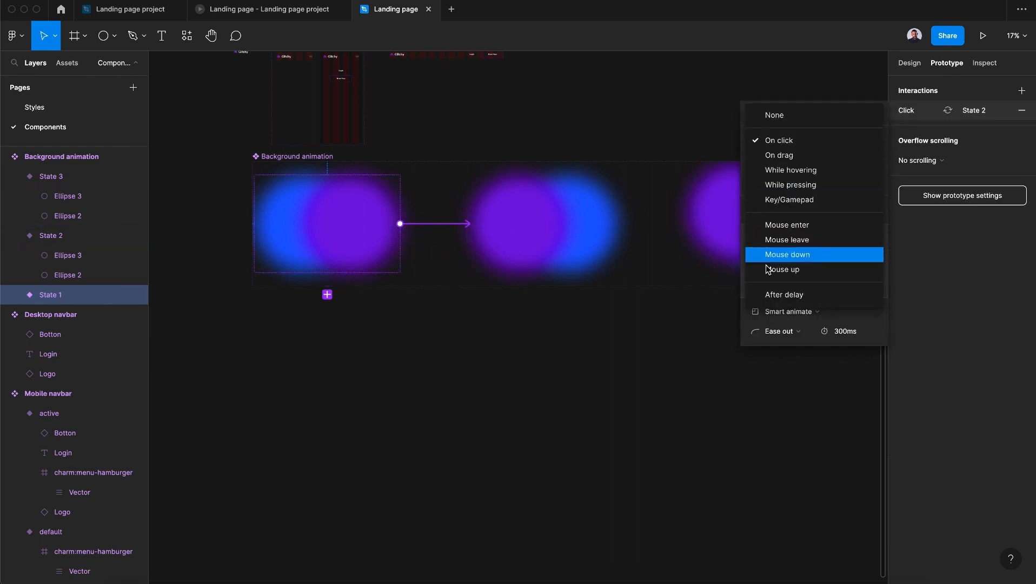
{"action": "left_click", "coordinate": [801, 296]}
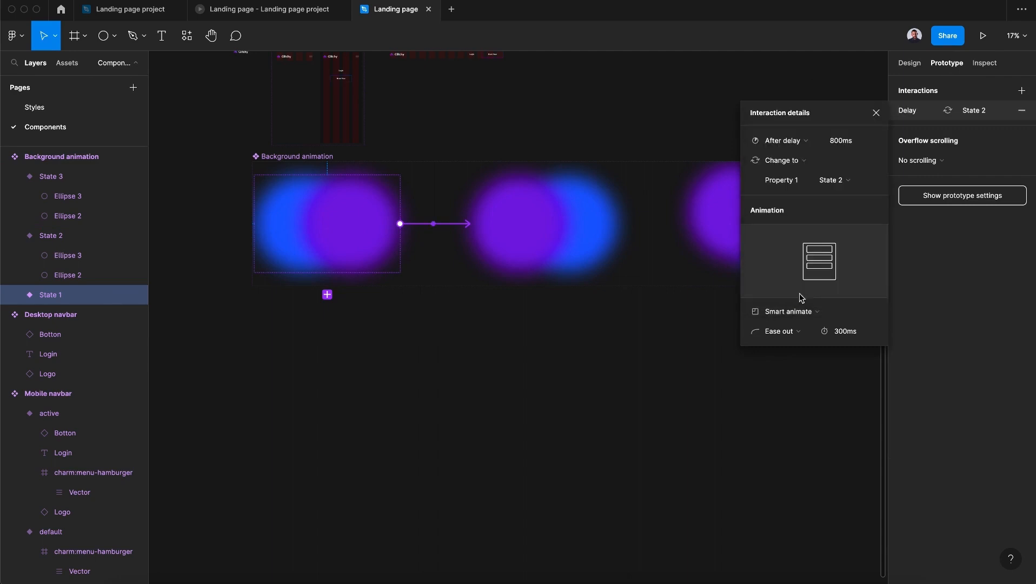
{"action": "left_click", "coordinate": [841, 143]}
{"action": "type", "text": "1"}
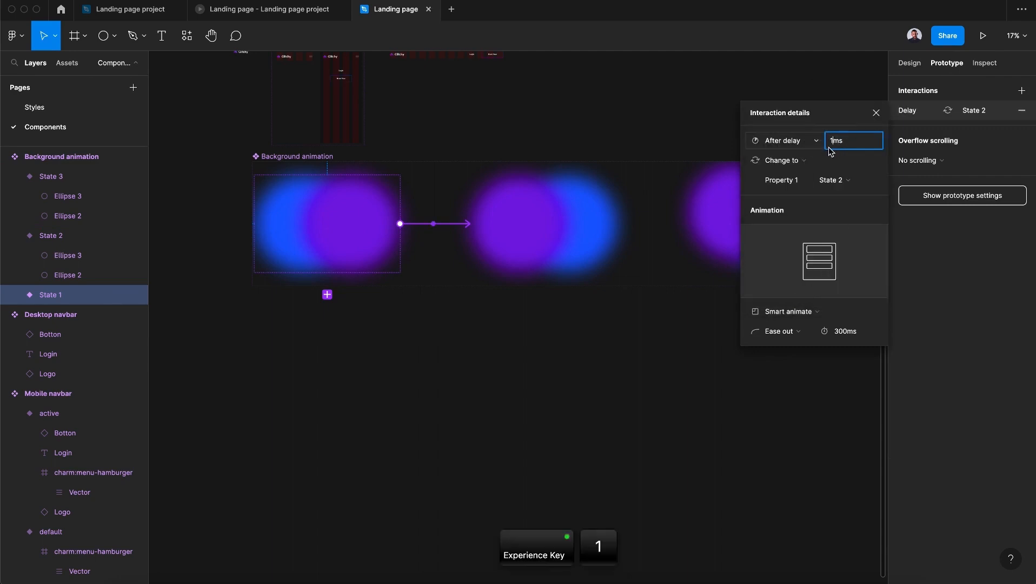
{"action": "left_click", "coordinate": [825, 310]}
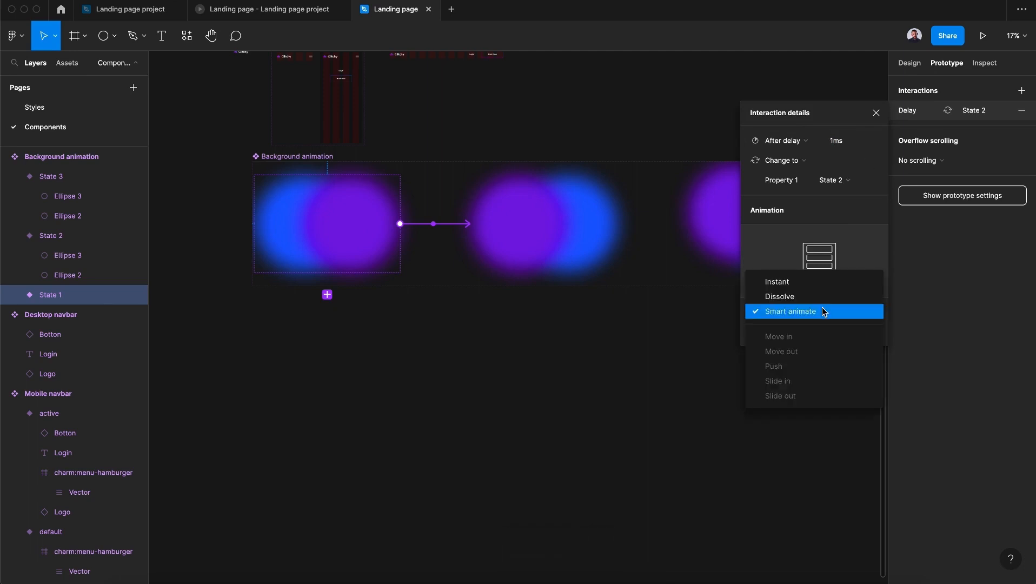
{"action": "left_click", "coordinate": [777, 314]}
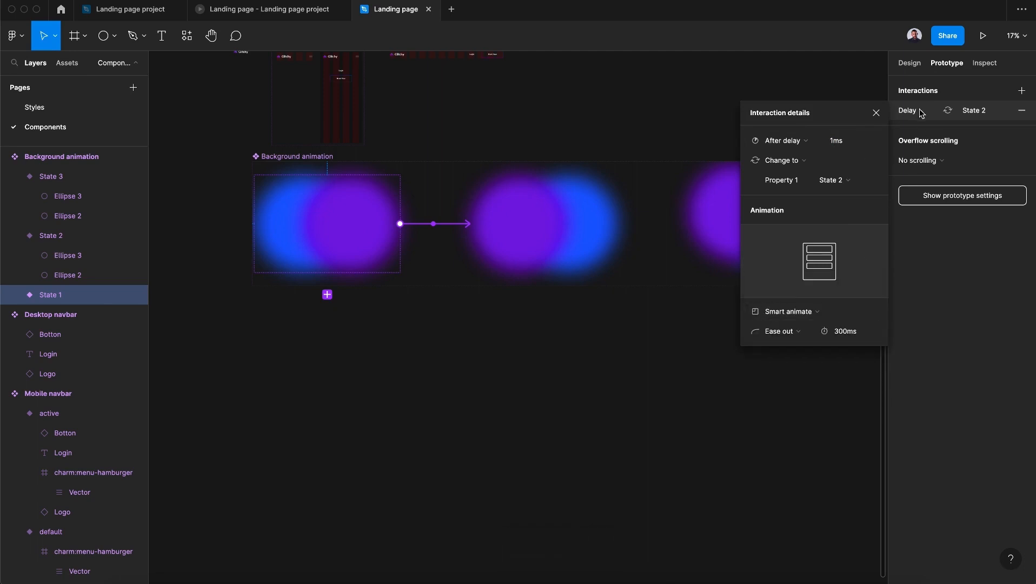
- Add a prototype interaction that changes State 2 to State 3 with the After delay trigger
{"action": "left_click", "coordinate": [503, 250]}
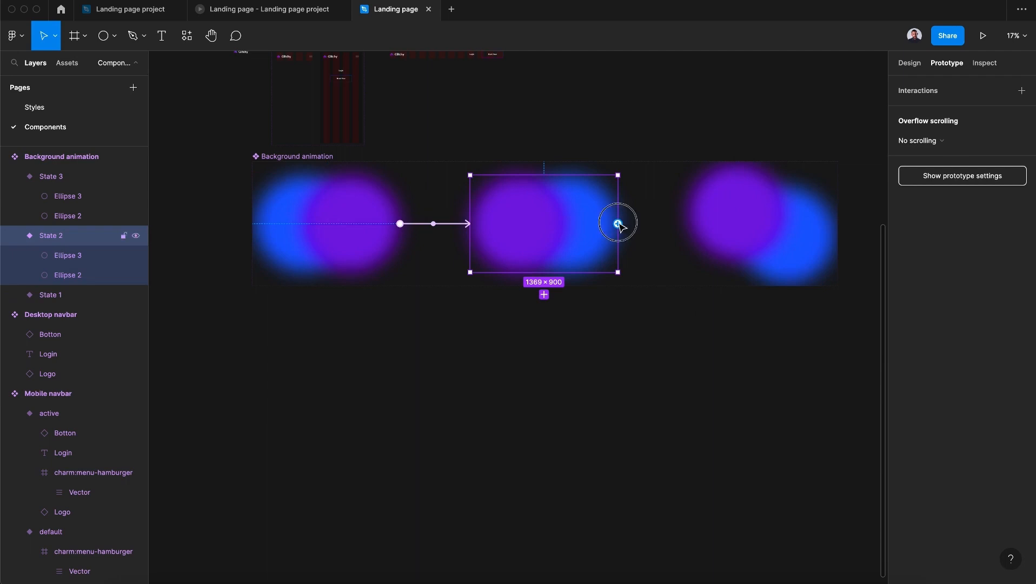
{"action": "left_click_drag", "start_coordinate": [618, 223], "coordinate": [727, 250]}
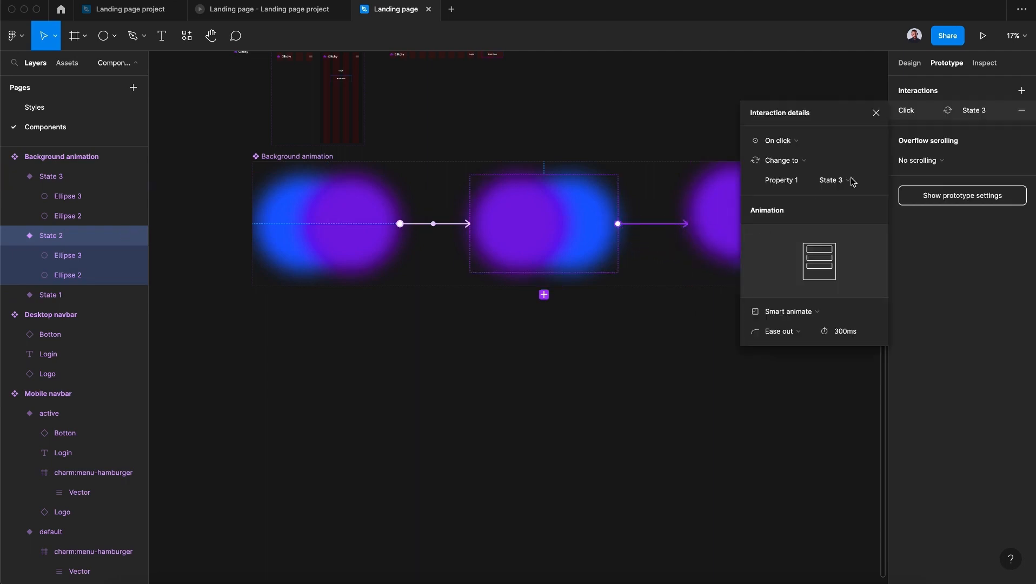
{"action": "left_click", "coordinate": [820, 142]}
{"action": "left_click", "coordinate": [799, 293]}
{"action": "left_click", "coordinate": [841, 141]}
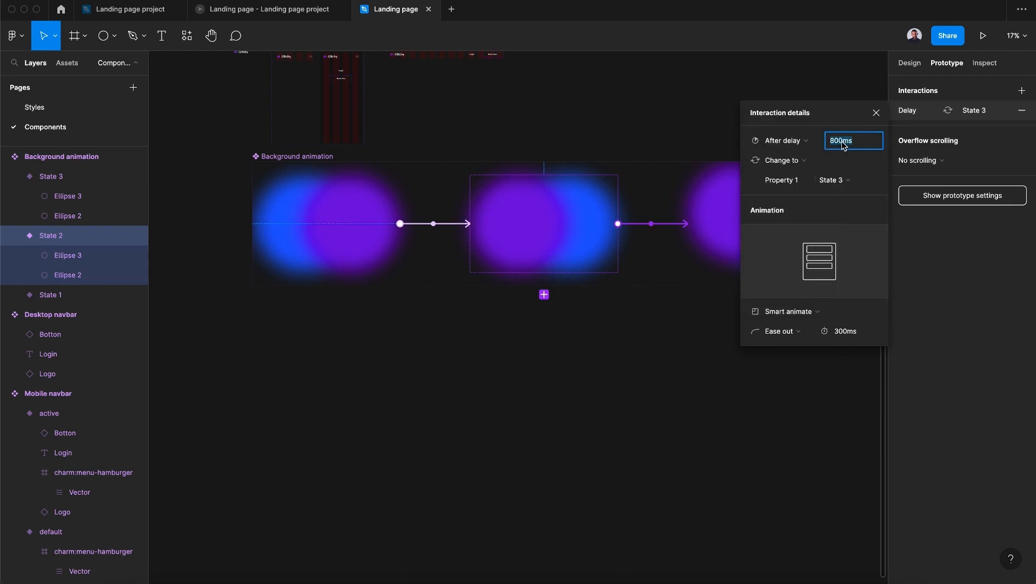
{"action": "left_click", "coordinate": [877, 113]}
- Add a prototype interaction that changes State 3 back to State 1 after a 1 ms delay
{"action": "left_click", "coordinate": [819, 241]}
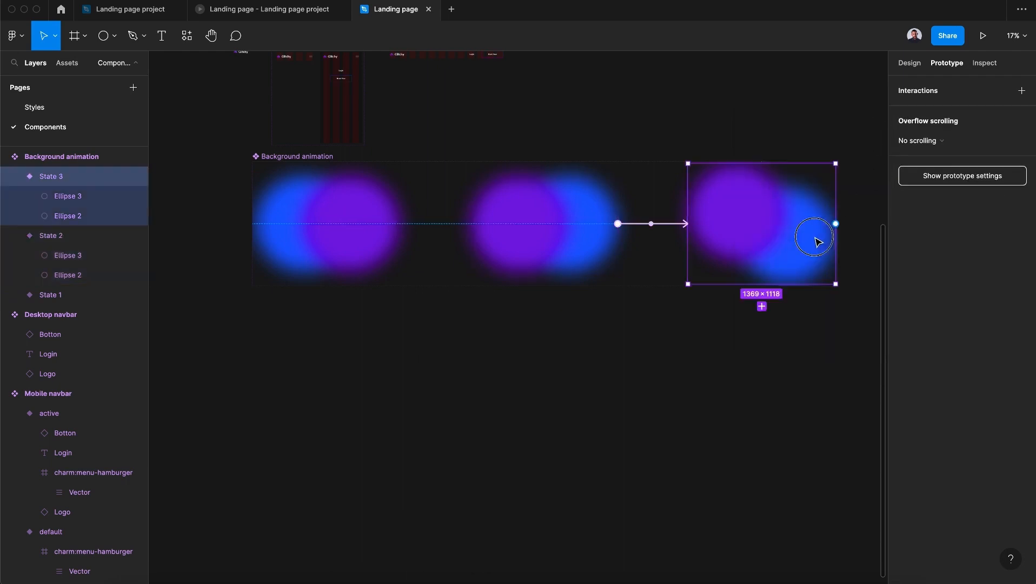
{"action": "left_click_drag", "start_coordinate": [836, 224], "coordinate": [350, 255]}
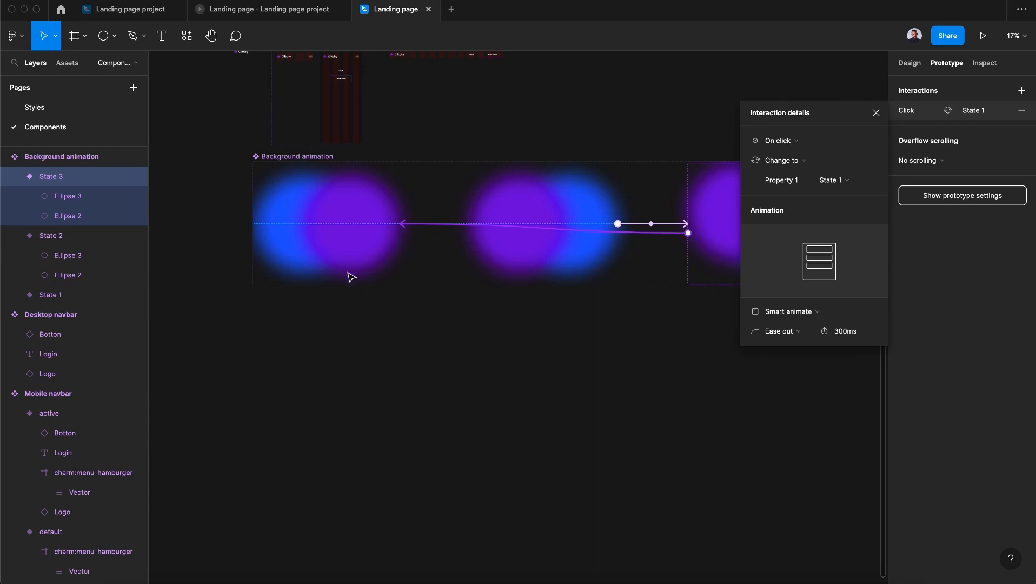
{"action": "left_click", "coordinate": [798, 143]}
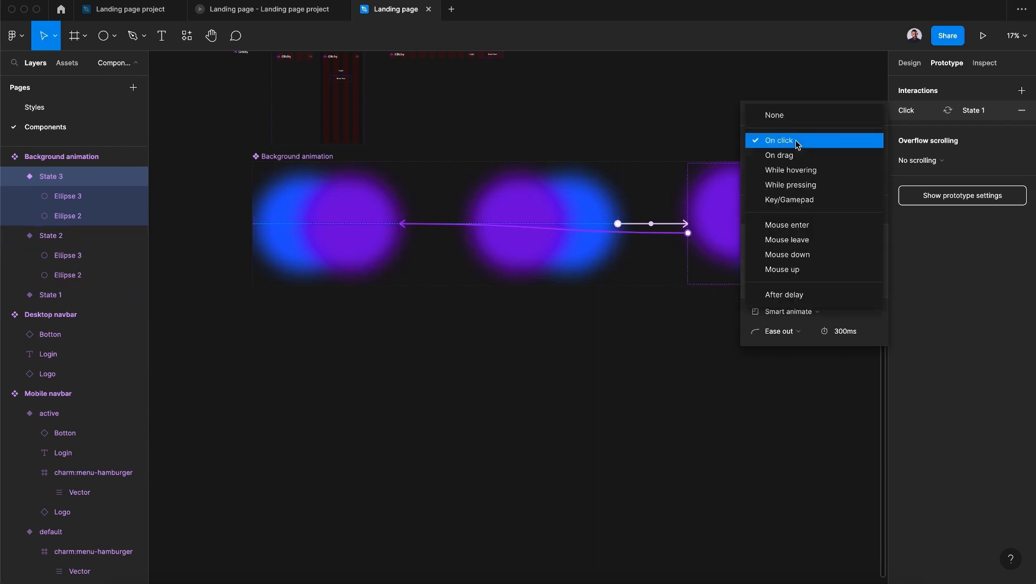
{"action": "left_click", "coordinate": [823, 297]}
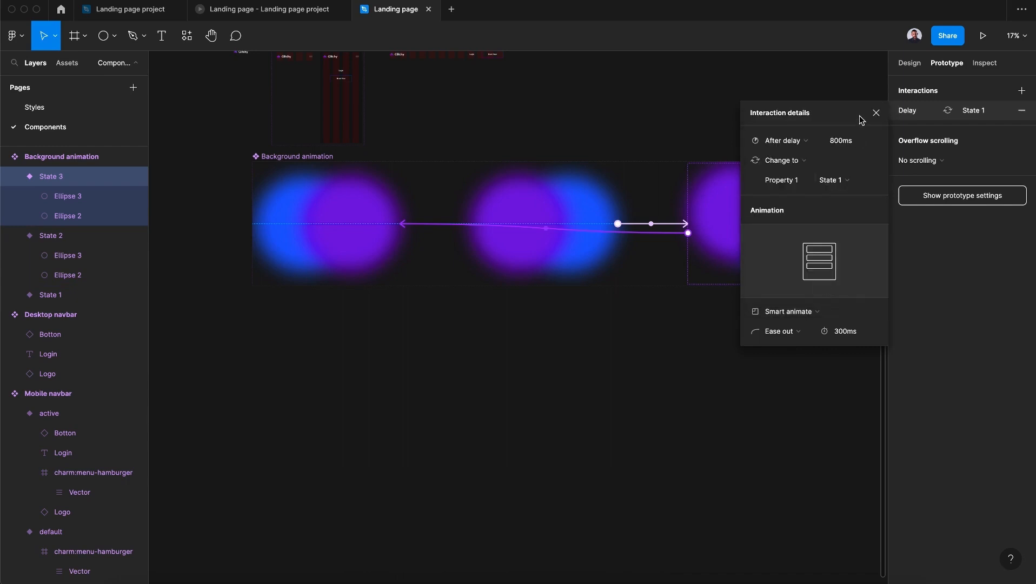
{"action": "left_click", "coordinate": [842, 141]}
{"action": "type", "text": "1"}
{"action": "key", "text": "Return"}
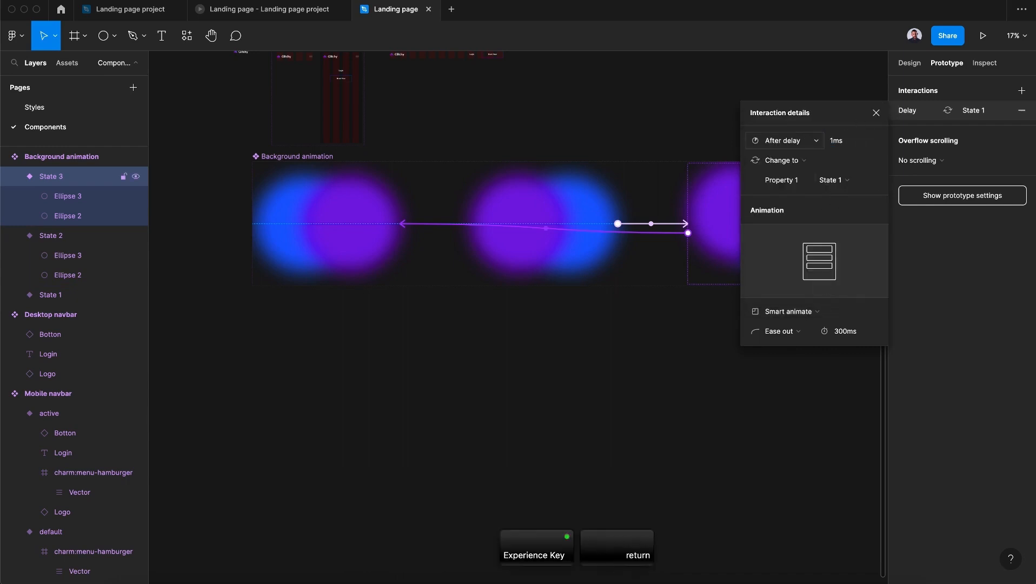
{"action": "left_click", "coordinate": [876, 113]}
{"action": "left_click", "coordinate": [816, 328]}
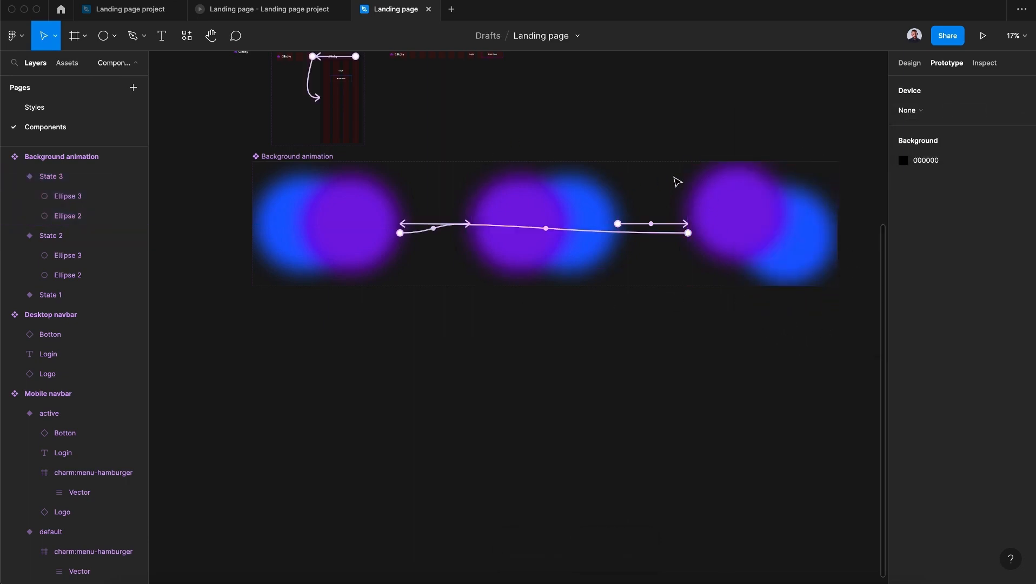
- Turn off content clipping for the Background animation component set
{"action": "left_click", "coordinate": [338, 207]}
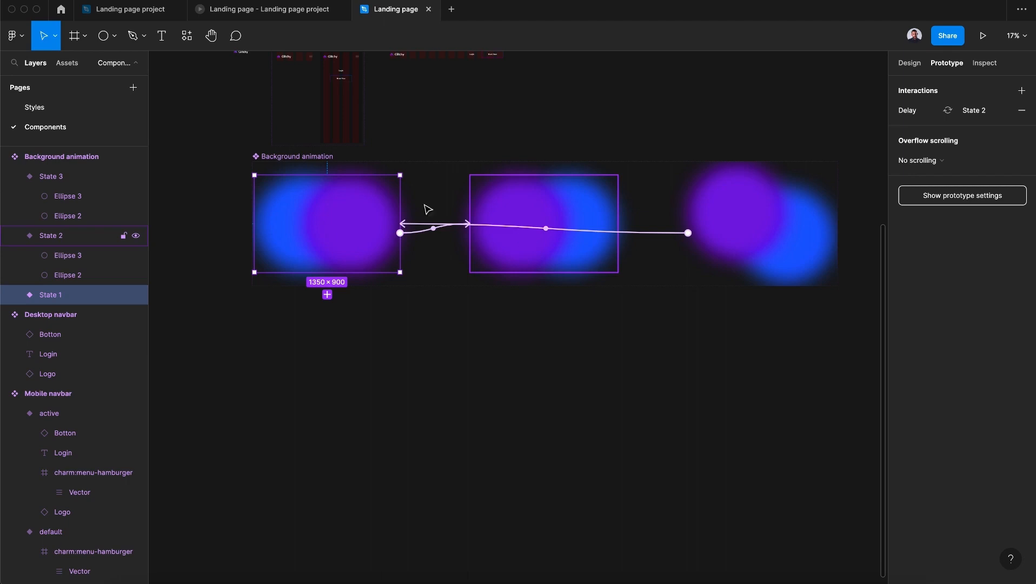
{"action": "left_click", "coordinate": [310, 159]}
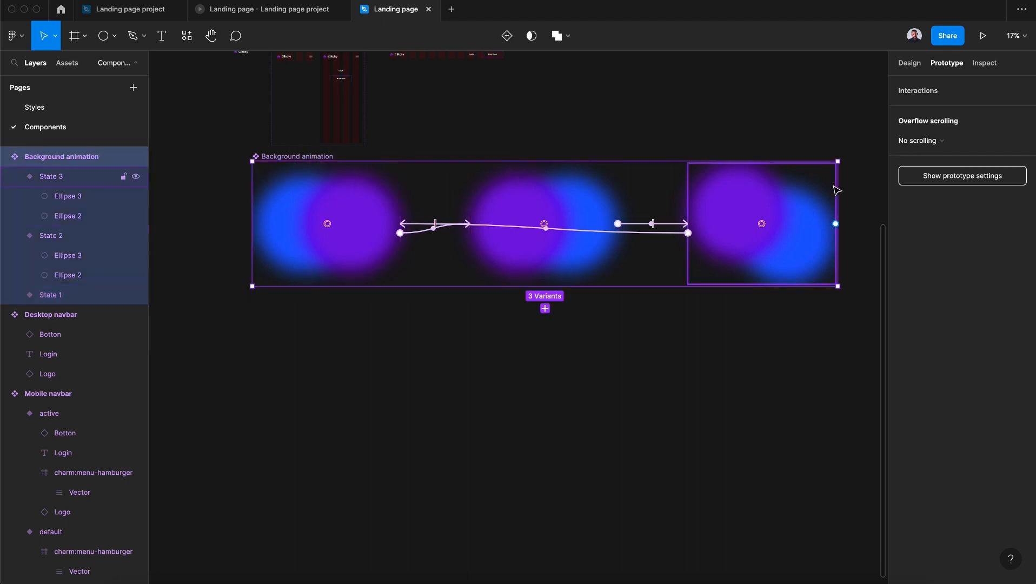
{"action": "left_click", "coordinate": [910, 62]}
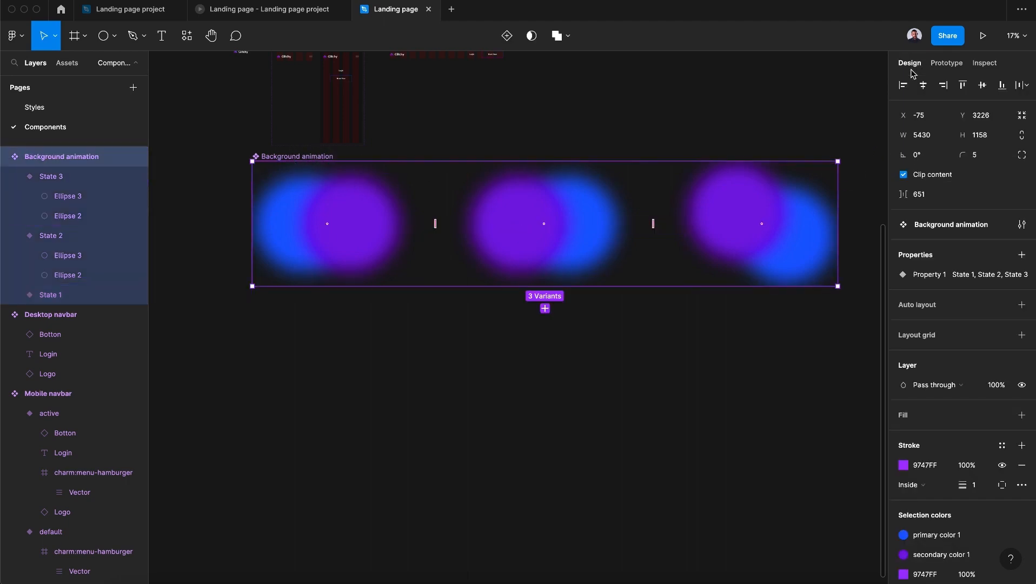
{"action": "left_click", "coordinate": [904, 176]}
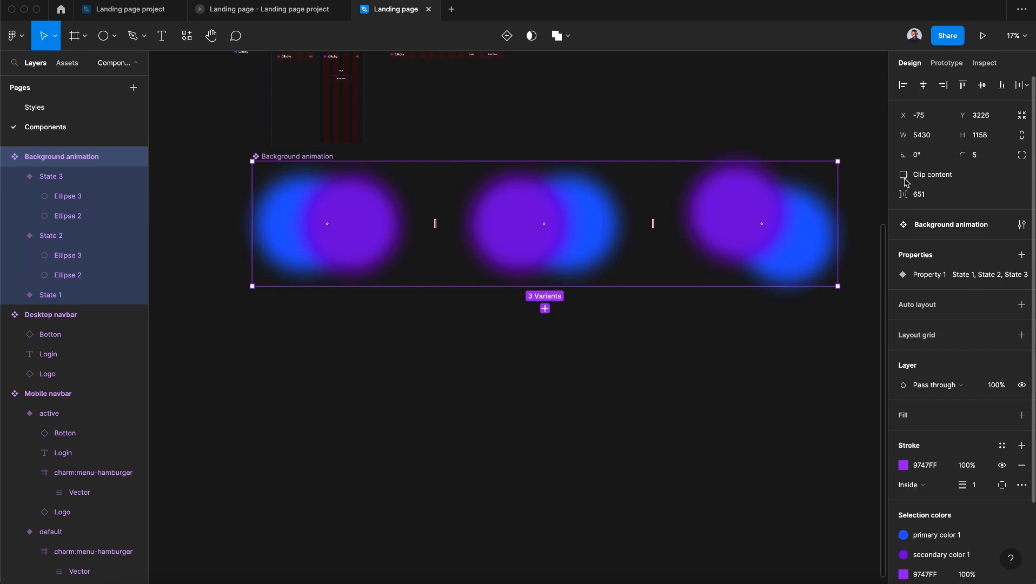
{"action": "left_click", "coordinate": [750, 385]}
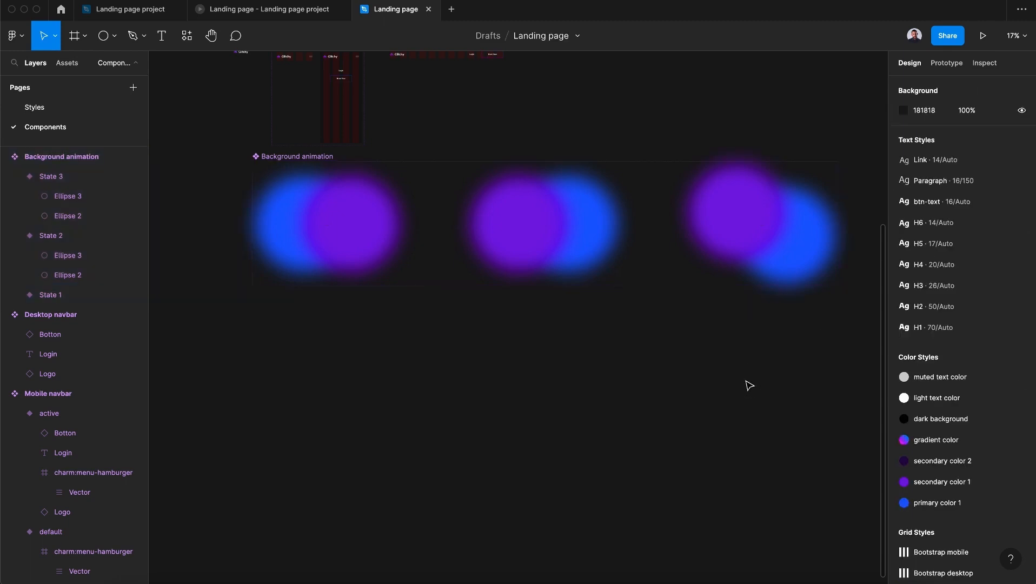
- Move Frame 1 to the right, away from the button and card components, to about X 1048, Y -117
{"action": "scroll", "coordinate": [675, 317], "scroll_direction": "up", "scroll_amount": 10}
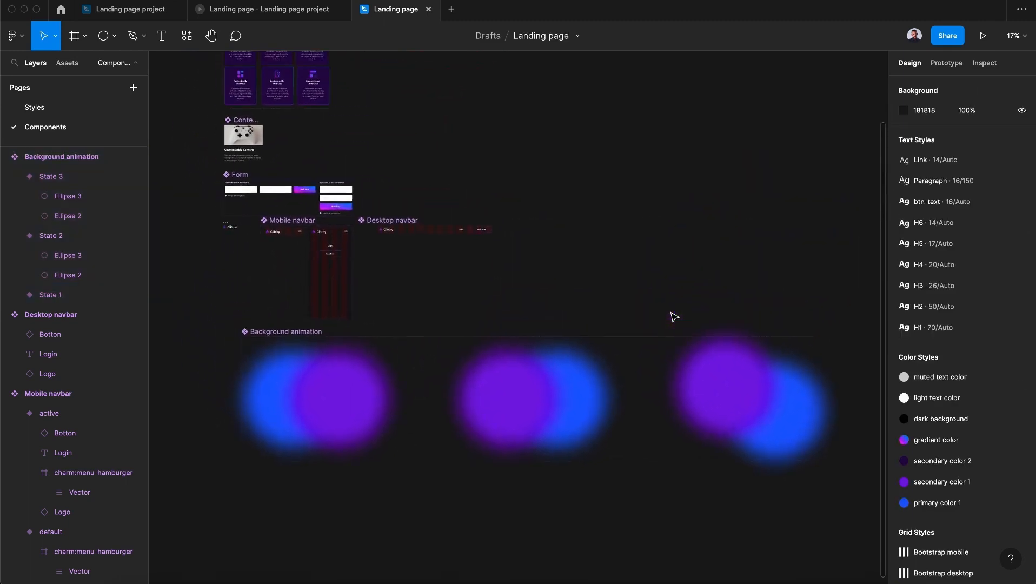
{"action": "scroll", "coordinate": [675, 317], "scroll_direction": "down", "scroll_amount": 3}
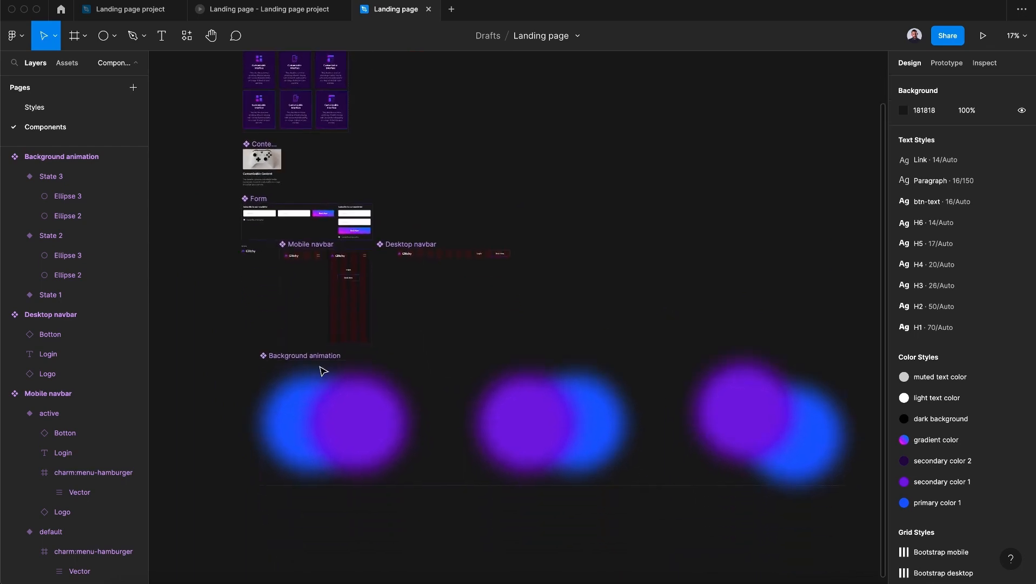
{"action": "scroll", "coordinate": [541, 277], "scroll_direction": "up", "scroll_amount": 8}
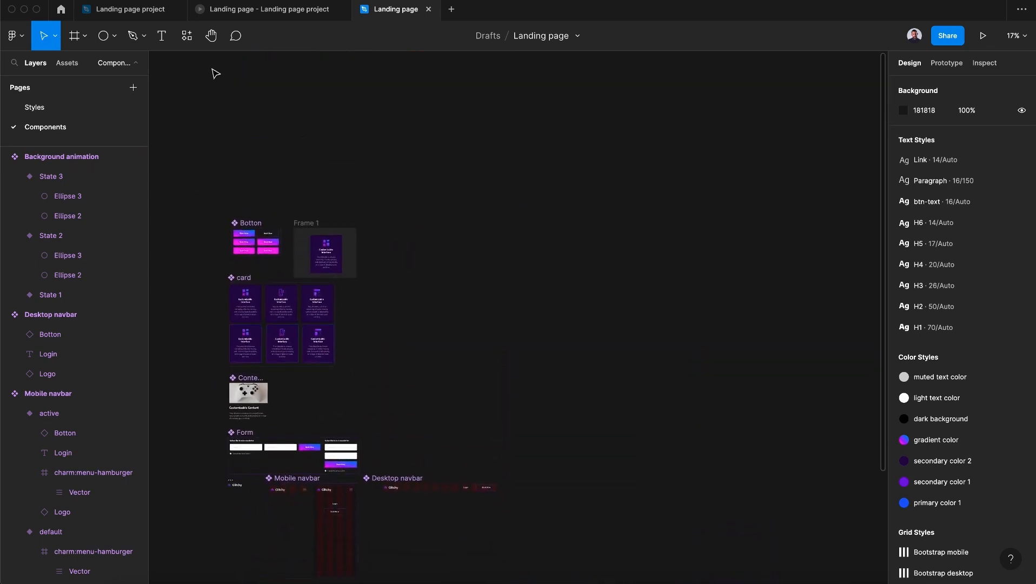
{"action": "scroll", "coordinate": [316, 209], "scroll_direction": "up", "scroll_amount": 10}
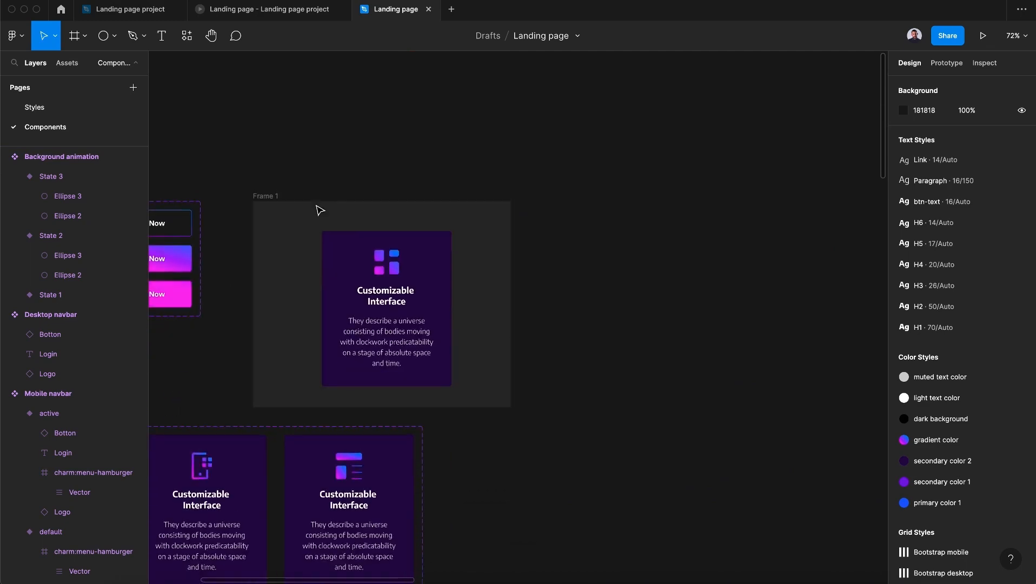
{"action": "left_click_drag", "start_coordinate": [269, 194], "coordinate": [570, 220]}
{"action": "scroll", "coordinate": [570, 220], "scroll_direction": "right", "scroll_amount": 4}
{"action": "scroll", "coordinate": [570, 220], "scroll_direction": "down", "scroll_amount": 1}
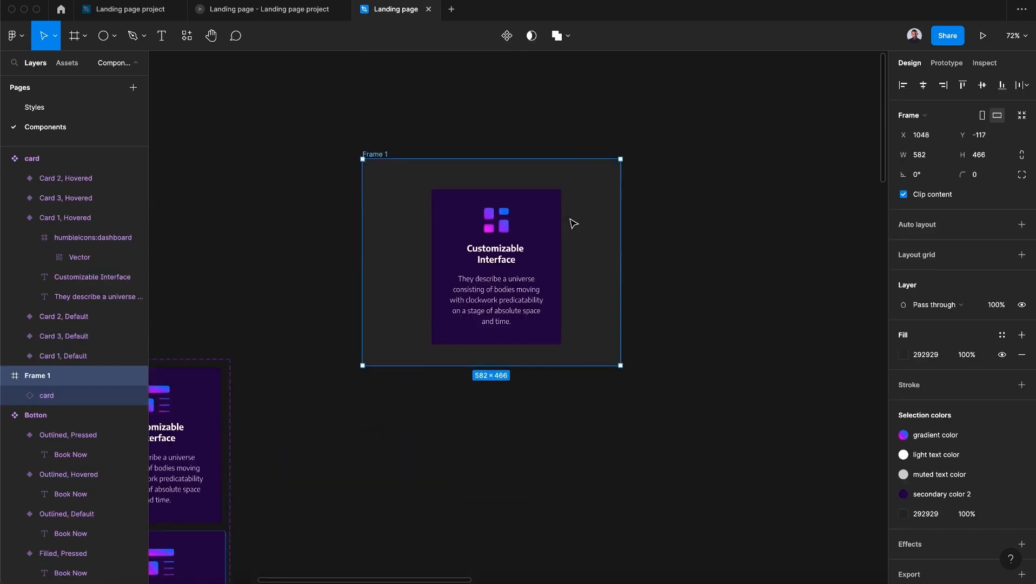
- Delete the card instance from Frame 1 and enlarge the empty frame to about 1310 × 971
{"action": "left_click", "coordinate": [525, 241]}
{"action": "key", "text": "BackSpace"}
{"action": "scroll", "coordinate": [524, 241], "scroll_direction": "down", "scroll_amount": 3}
{"action": "scroll", "coordinate": [525, 241], "scroll_direction": "right", "scroll_amount": 2}
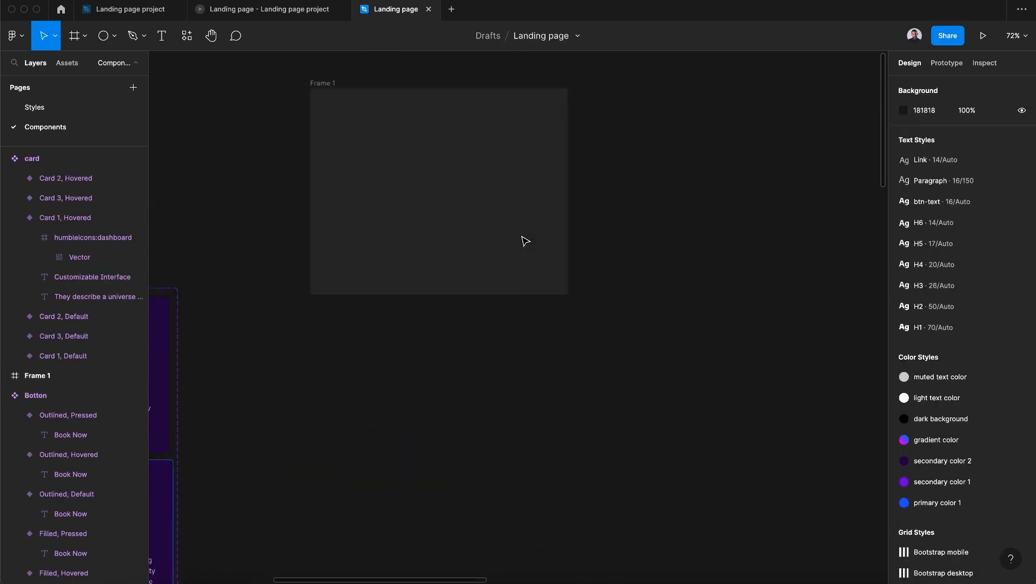
{"action": "left_click", "coordinate": [525, 241]}
{"action": "left_click_drag", "start_coordinate": [546, 261], "coordinate": [872, 487]}
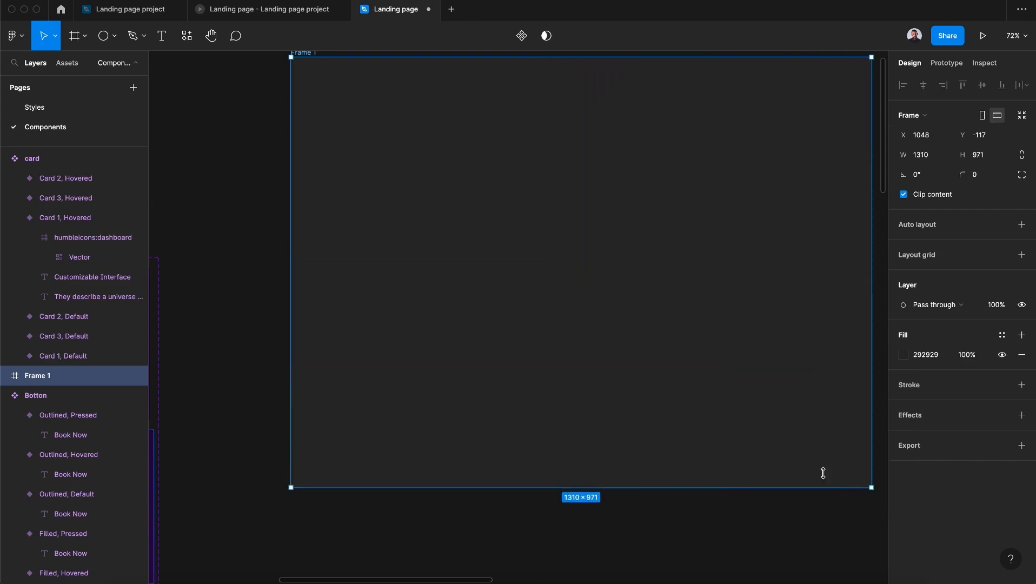
- Place an instance of the Background animation component inside Frame 1
{"action": "left_click", "coordinate": [71, 63]}
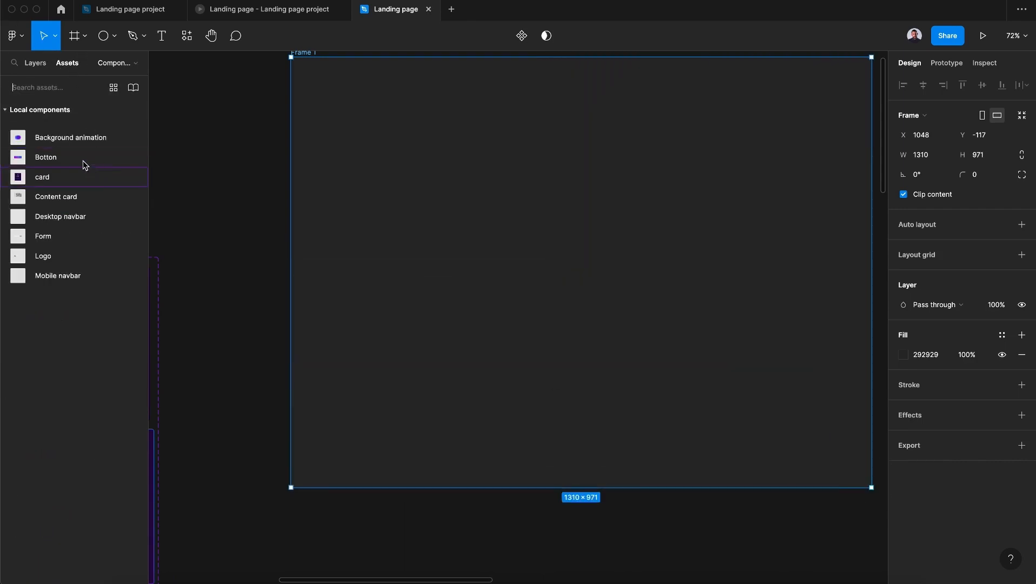
{"action": "left_click_drag", "start_coordinate": [71, 137], "coordinate": [602, 264]}
{"action": "scroll", "coordinate": [605, 267], "scroll_direction": "down", "scroll_amount": 5}
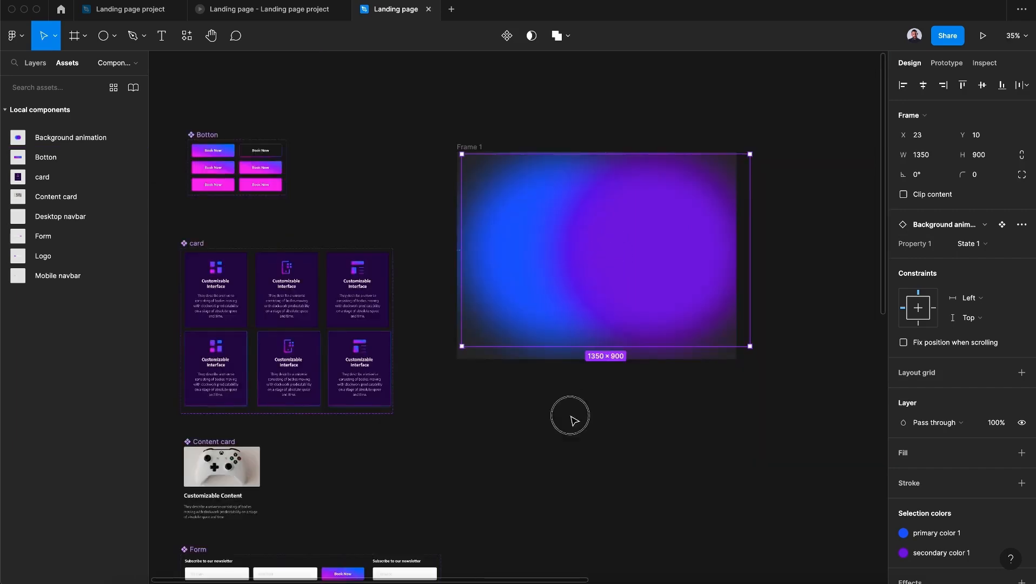
- Resize Frame 1 to fit the Background animation instance and move the frame slightly right and down on the canvas
{"action": "left_click", "coordinate": [569, 417]}
{"action": "left_click", "coordinate": [469, 154]}
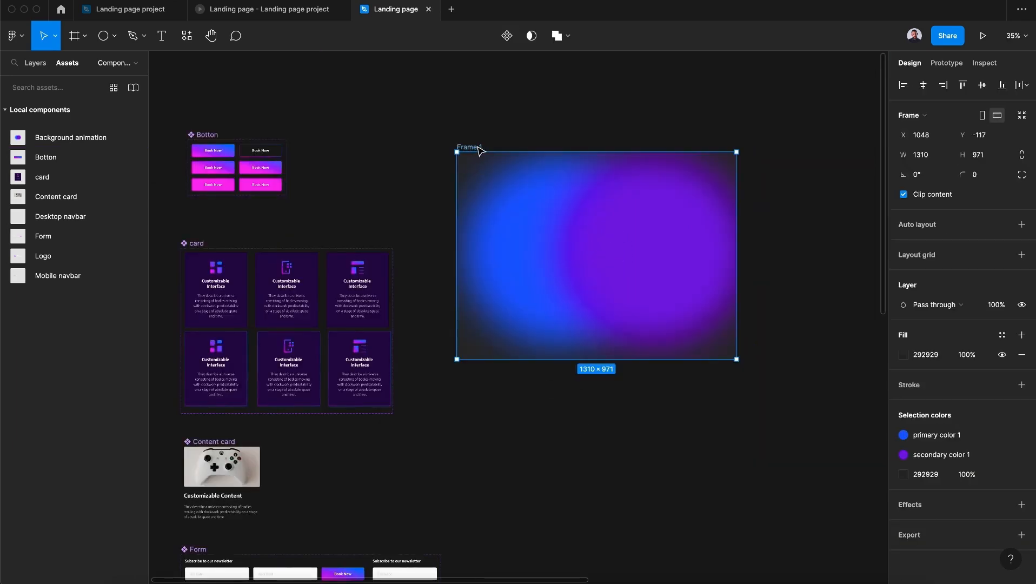
{"action": "left_click", "coordinate": [1021, 115]}
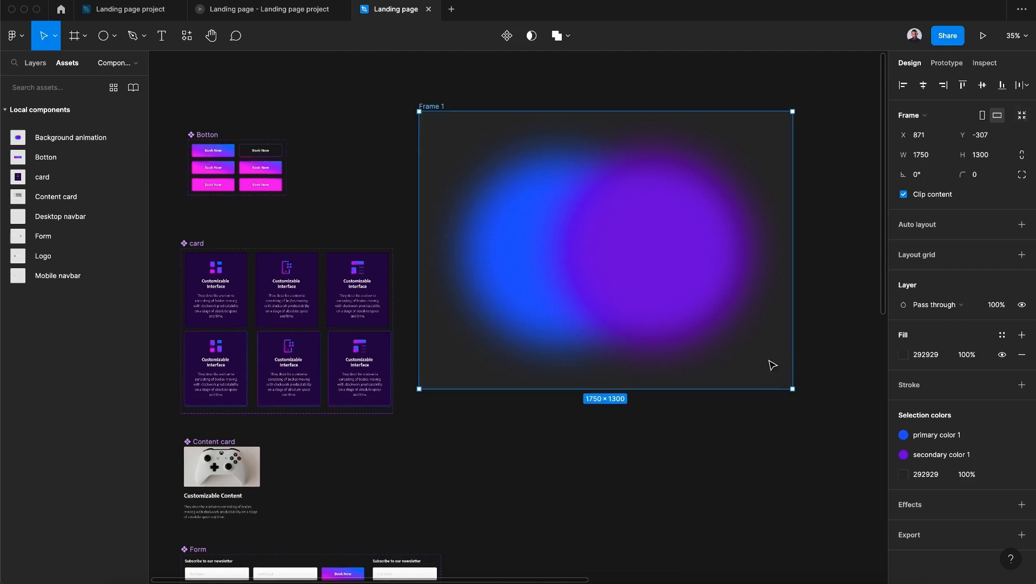
{"action": "left_click_drag", "start_coordinate": [436, 105], "coordinate": [483, 125]}
- Play Frame 1 as a prototype to check the background animation and return to the Landing page design file
{"action": "left_click", "coordinate": [947, 63]}
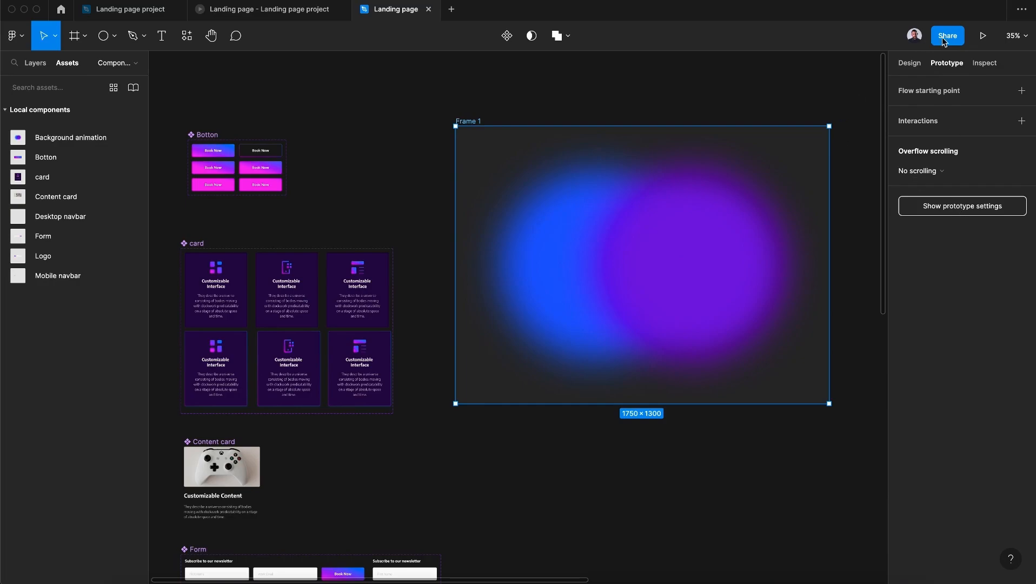
{"action": "left_click", "coordinate": [983, 36]}
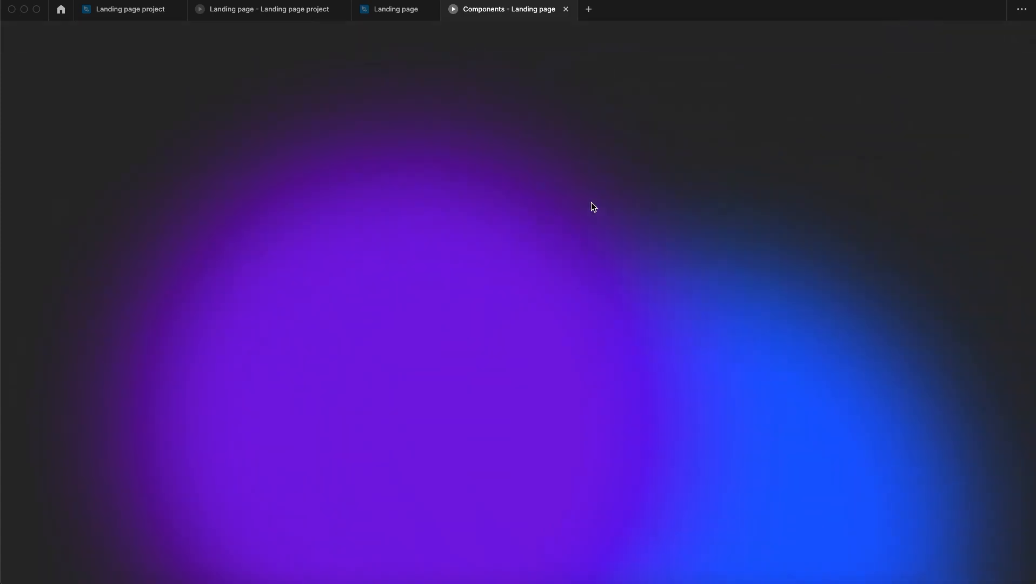
{"action": "left_click", "coordinate": [381, 10]}
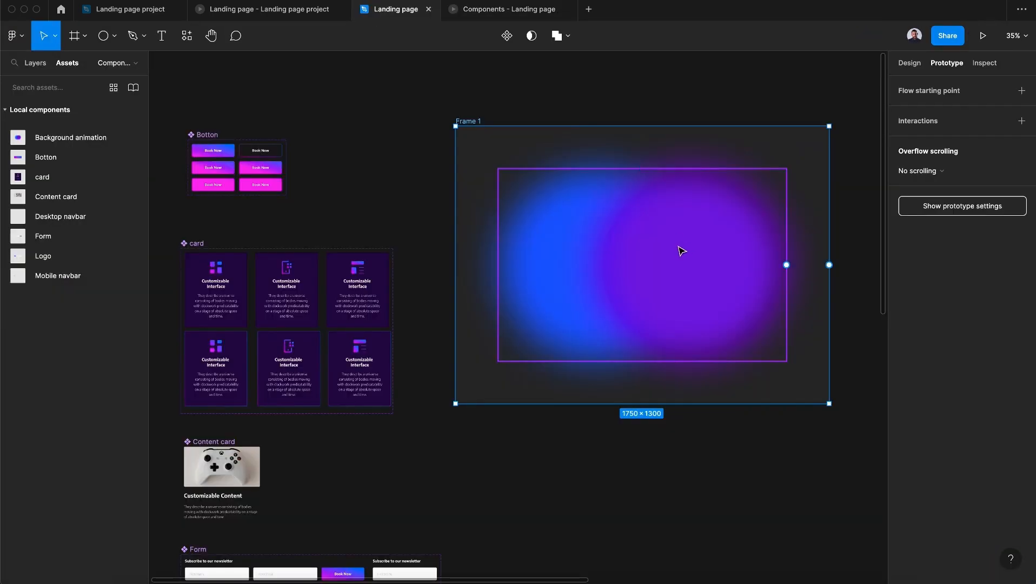
- Set the Smart animate duration of the State 1 to State 2 interaction in the Background animation component to 5000 ms
{"action": "left_click", "coordinate": [545, 264]}
{"action": "scroll", "coordinate": [598, 438], "scroll_direction": "down", "scroll_amount": 15}
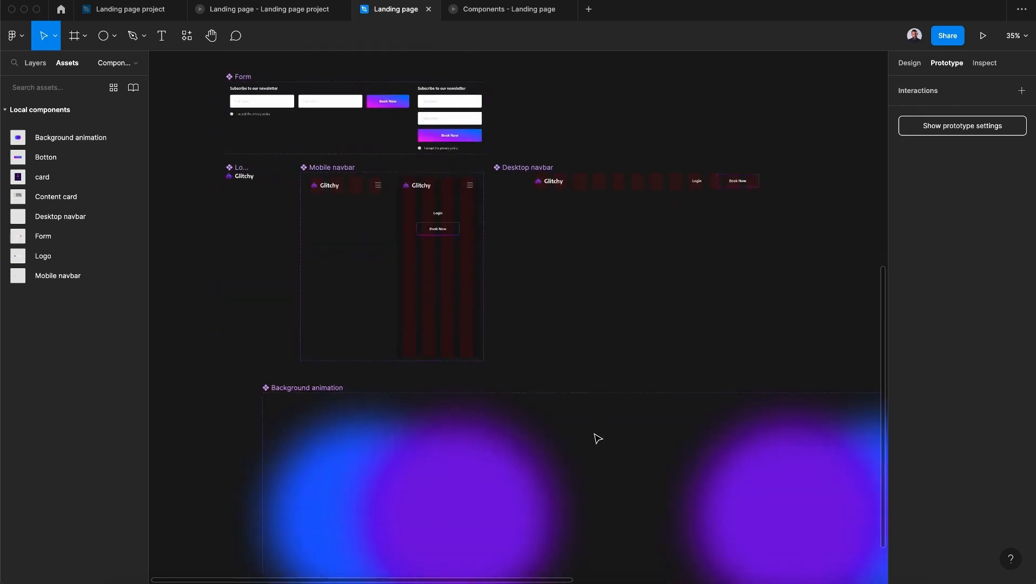
{"action": "left_click", "coordinate": [466, 398]}
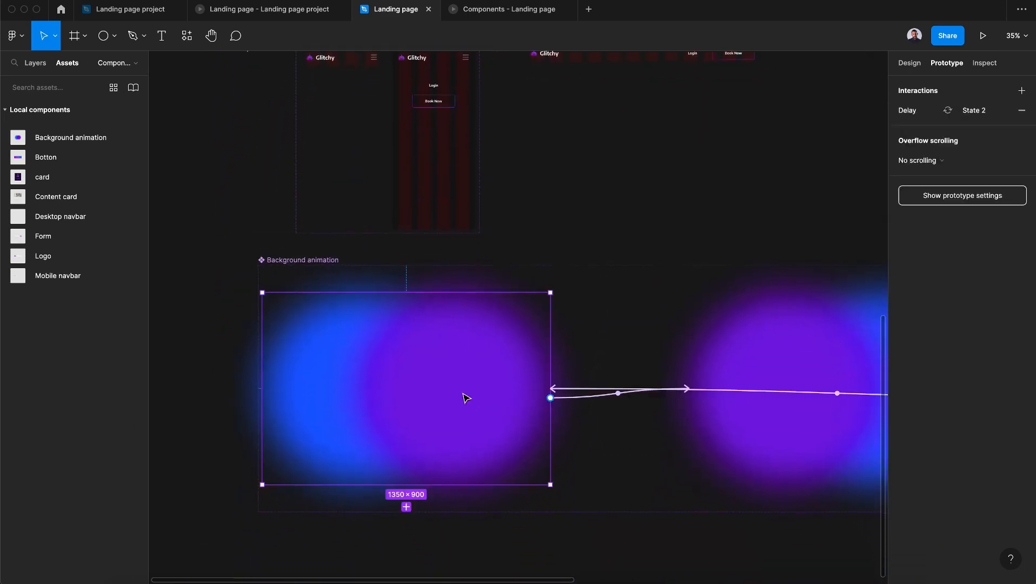
{"action": "scroll", "coordinate": [595, 428], "scroll_direction": "down", "scroll_amount": 2}
{"action": "scroll", "coordinate": [595, 427], "scroll_direction": "right", "scroll_amount": 2}
{"action": "left_click", "coordinate": [530, 346]}
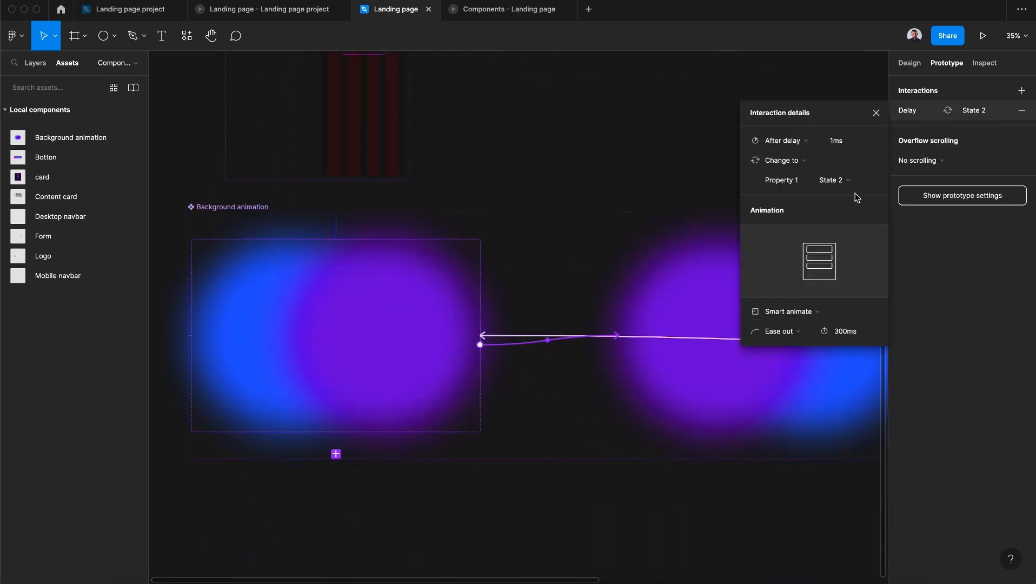
{"action": "left_click", "coordinate": [844, 331]}
{"action": "type", "text": "5"}
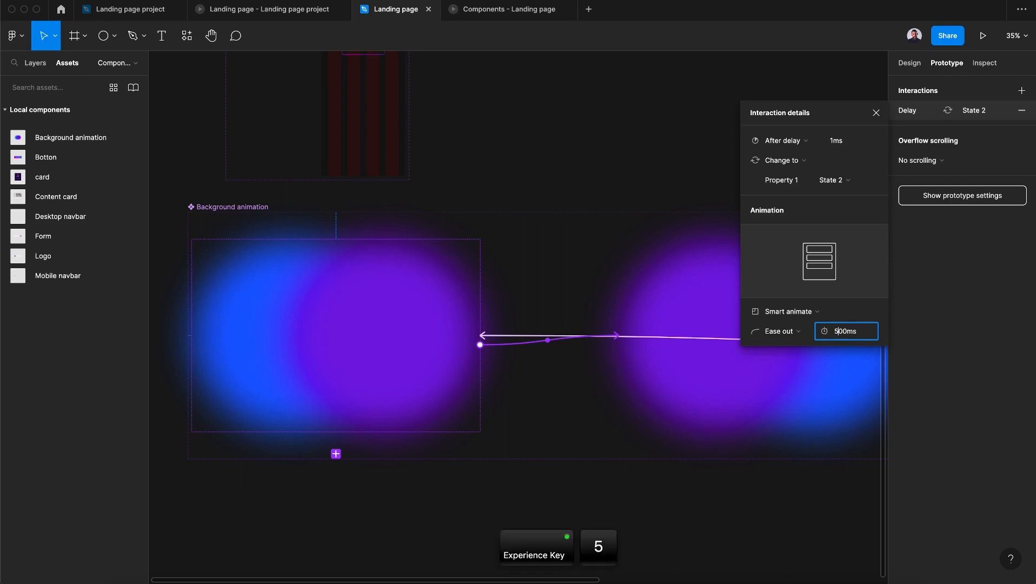
{"action": "type", "text": "0"}
{"action": "key", "text": "Return"}
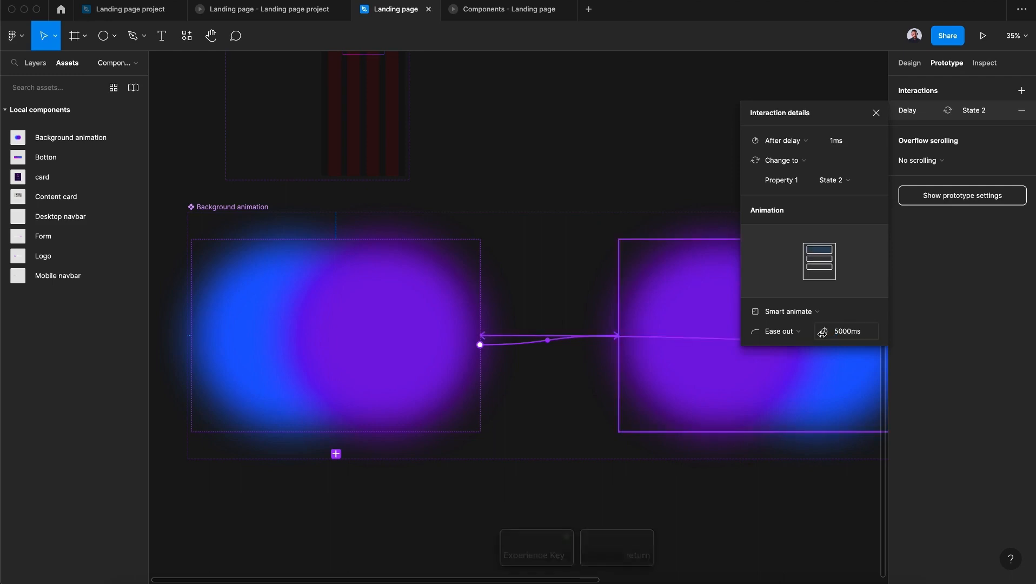
{"action": "left_click", "coordinate": [875, 114]}
- Set the Smart animate duration of the State 2 to State 3 interaction to 5000 ms
{"action": "scroll", "coordinate": [740, 319], "scroll_direction": "right", "scroll_amount": 8}
{"action": "scroll", "coordinate": [740, 319], "scroll_direction": "down", "scroll_amount": 2}
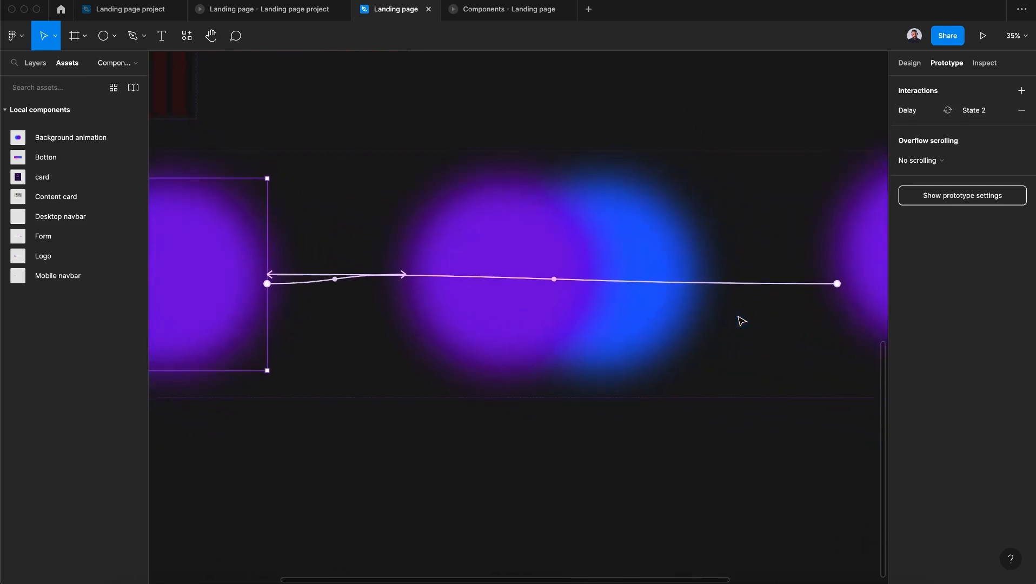
{"action": "left_click", "coordinate": [658, 329]}
{"action": "left_click", "coordinate": [656, 330]}
{"action": "left_click", "coordinate": [750, 277]}
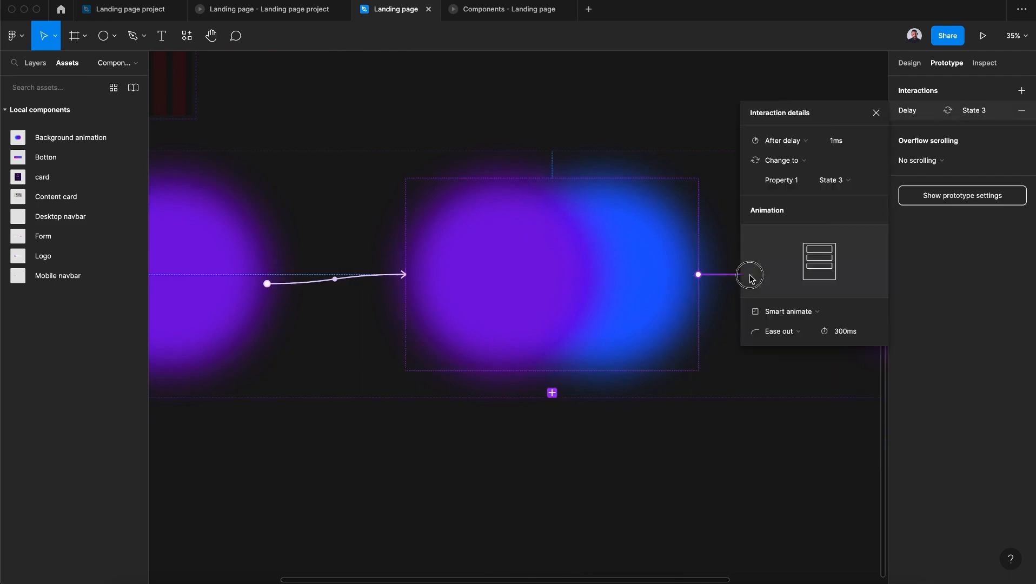
{"action": "left_click", "coordinate": [838, 333]}
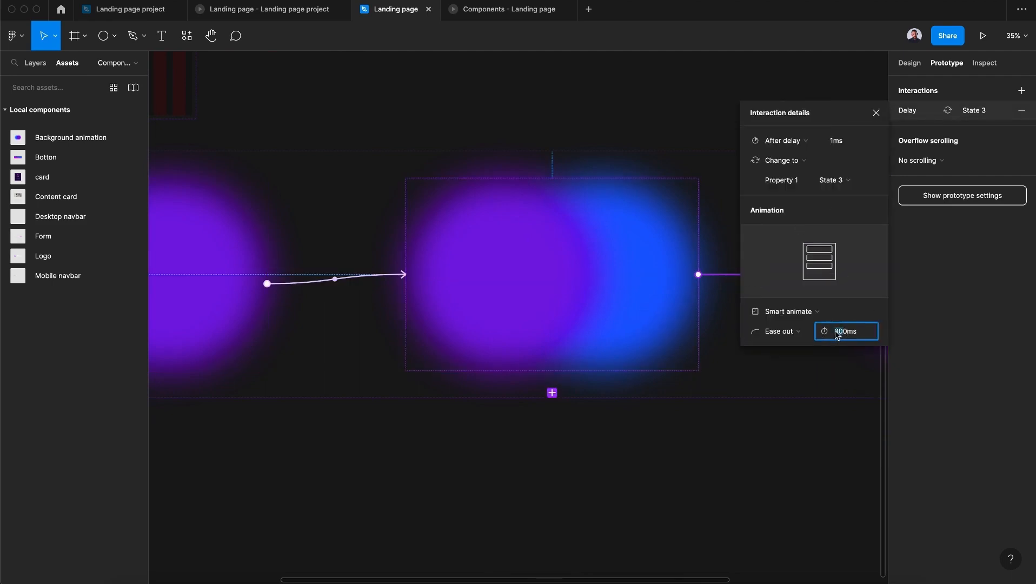
{"action": "type", "text": "500"}
{"action": "key", "text": "Return"}
{"action": "left_click", "coordinate": [788, 436]}
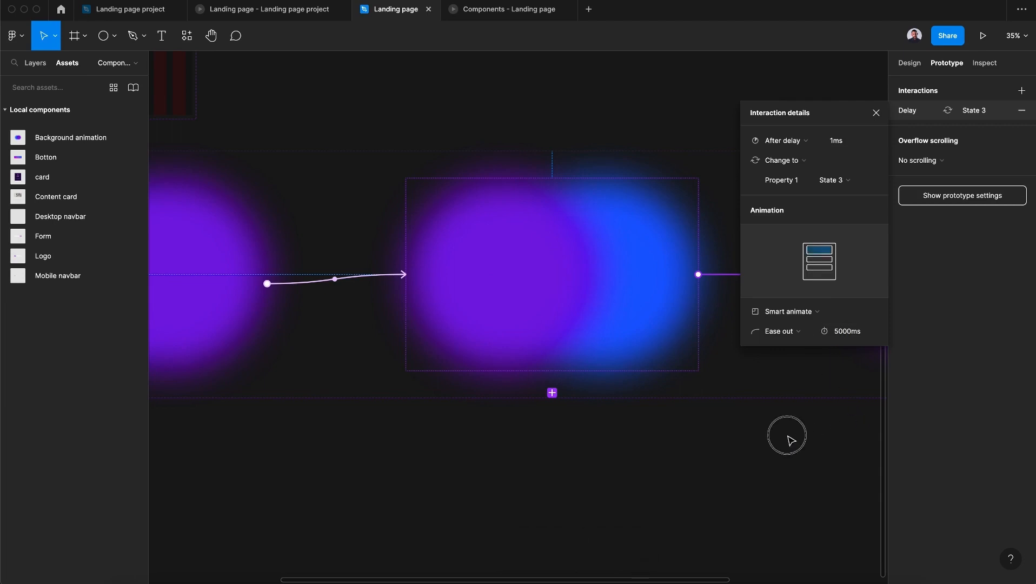
- Set the Smart animate duration of the State 3 to State 1 interaction to 5000 ms
{"action": "scroll", "coordinate": [739, 283], "scroll_direction": "right", "scroll_amount": 2}
{"action": "left_click", "coordinate": [737, 274]}
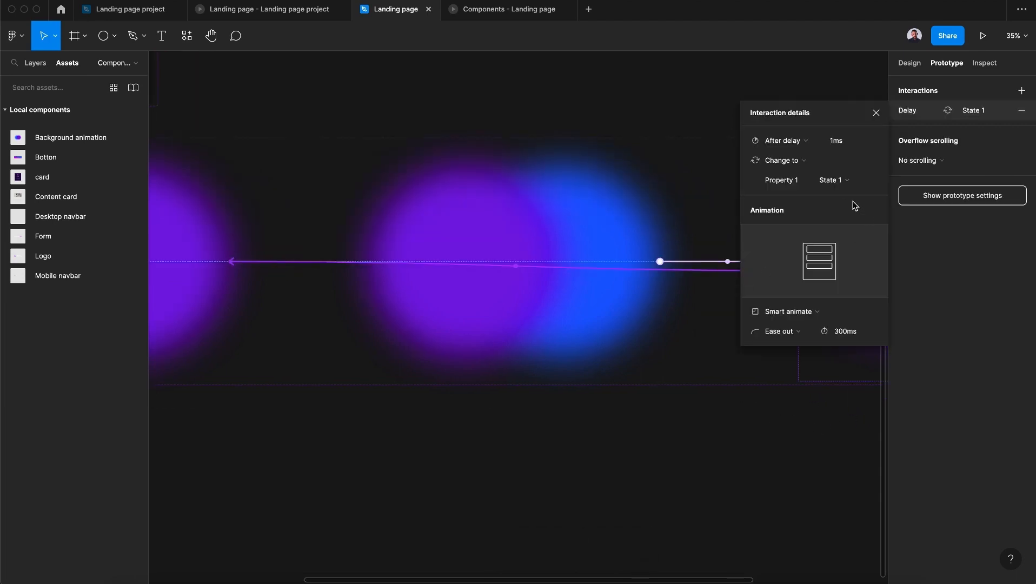
{"action": "left_click_drag", "start_coordinate": [840, 334], "coordinate": [833, 334]}
{"action": "type", "text": "50"}
{"action": "left_click", "coordinate": [676, 468]}
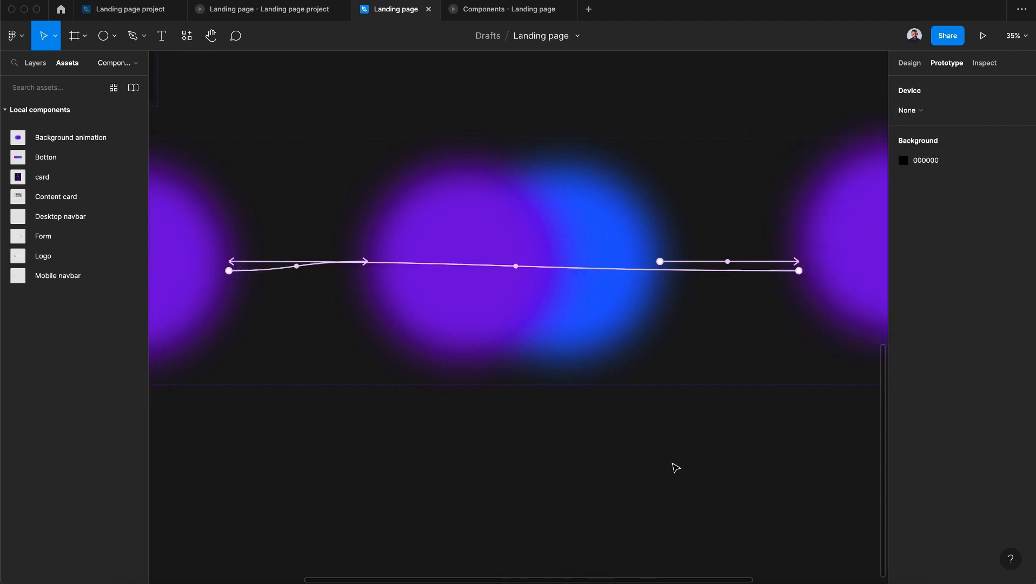
- Review the Background animation component's three states and replay the background animation in the open prototype preview
{"action": "scroll", "coordinate": [676, 468], "scroll_direction": "down", "scroll_amount": 2}
{"action": "scroll", "coordinate": [676, 468], "scroll_direction": "down", "scroll_amount": 4}
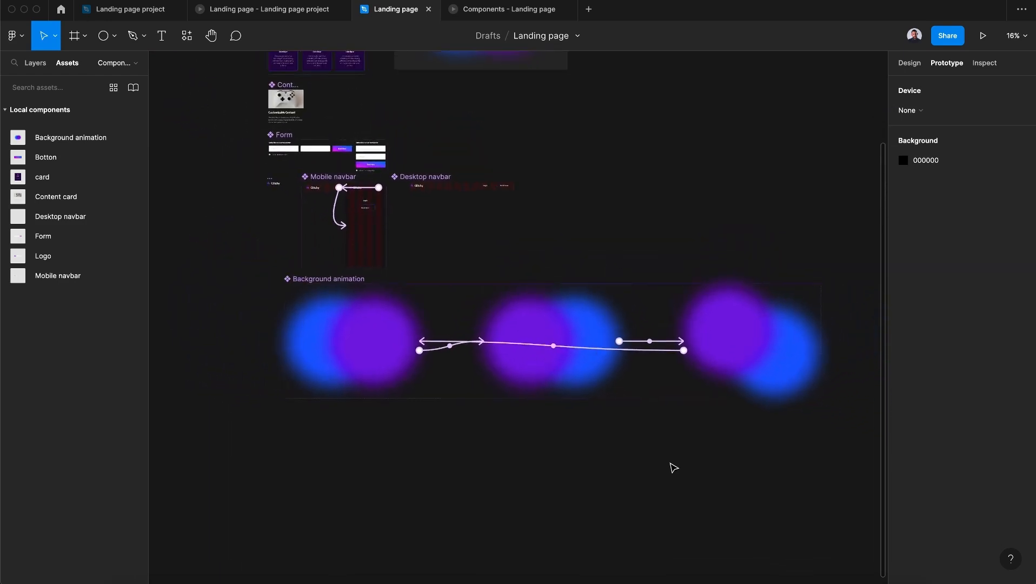
{"action": "left_click", "coordinate": [490, 9]}
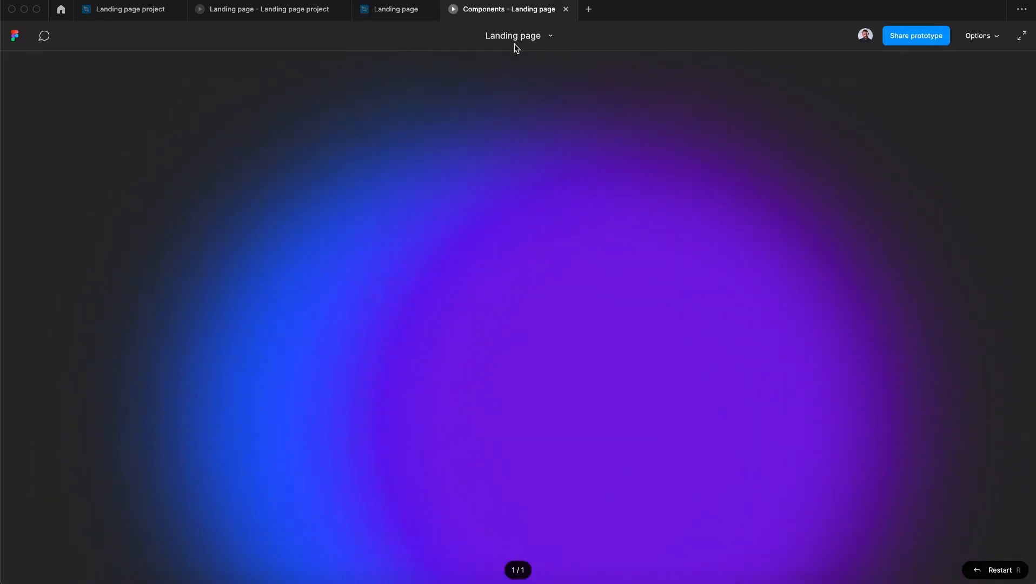